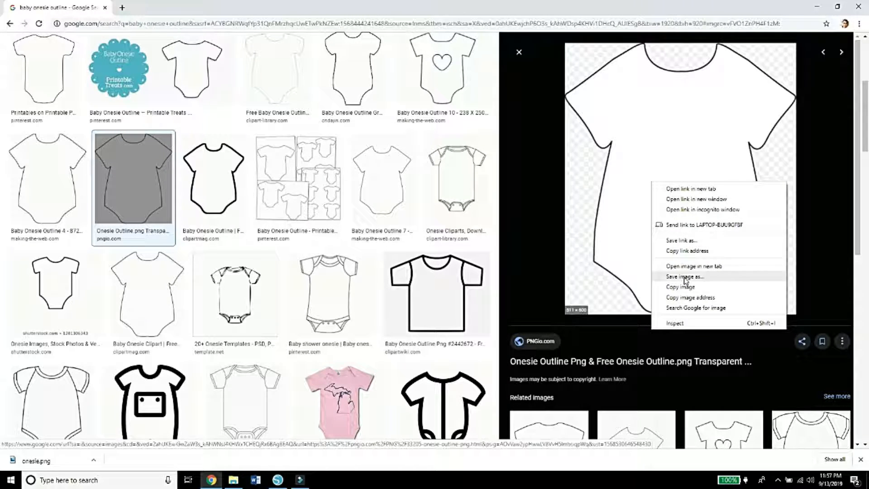
Save the selected baby onesie outline image from the image results and return to the blank design page
{"action": "left_click", "coordinate": [686, 277]}
{"action": "left_click", "coordinate": [399, 231]}
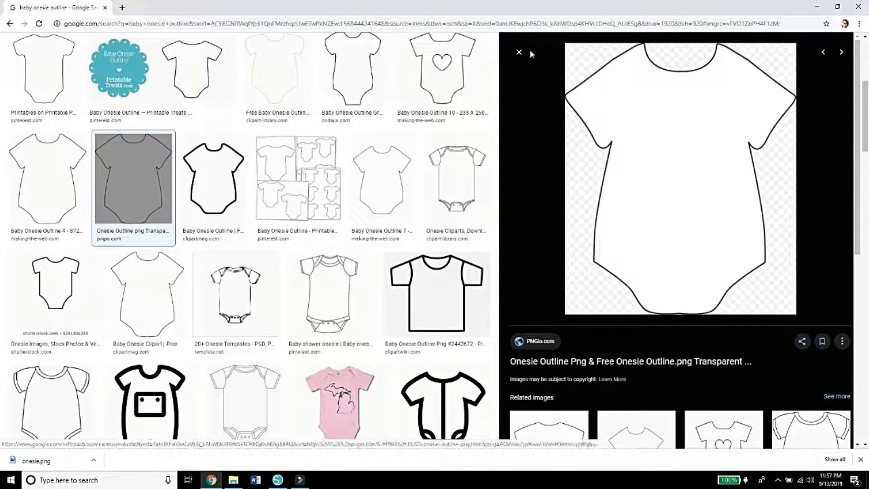
{"action": "left_click", "coordinate": [519, 52]}
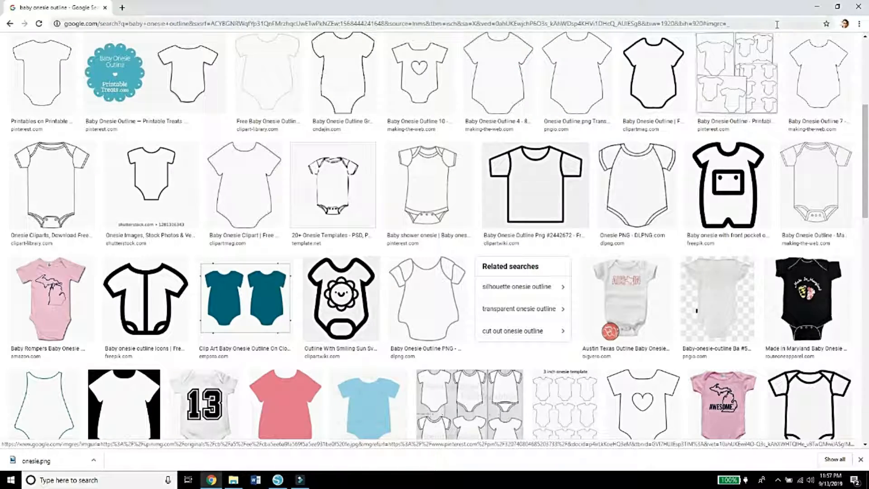
{"action": "left_click", "coordinate": [817, 6]}
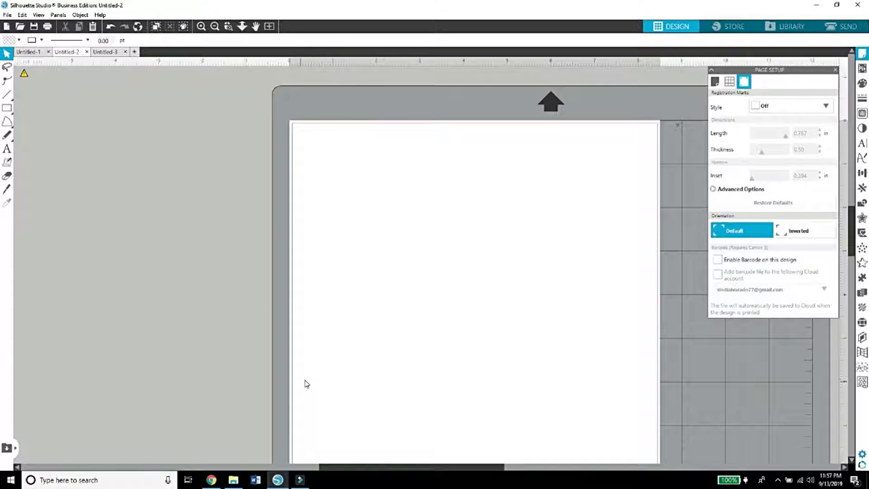
Bring the onesie image from the Pictures folder into the design and place it in the page's upper-left area
{"action": "left_click", "coordinate": [233, 480]}
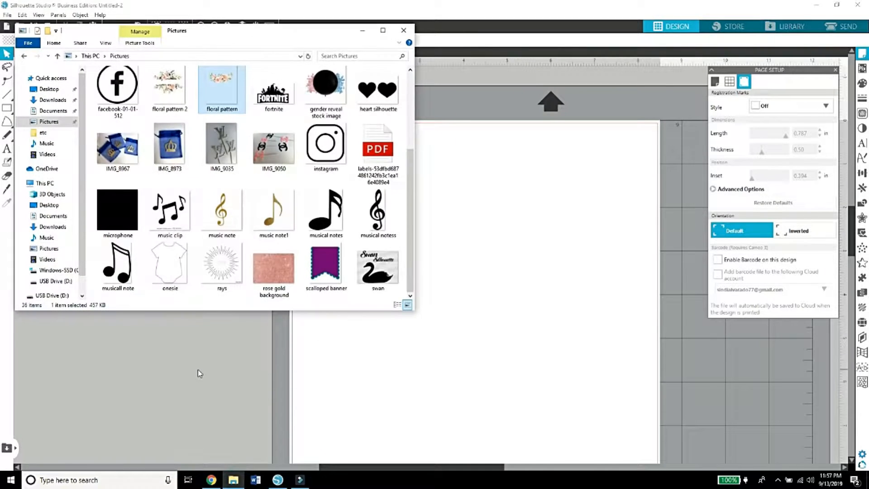
{"action": "left_click_drag", "start_coordinate": [170, 264], "coordinate": [485, 249]}
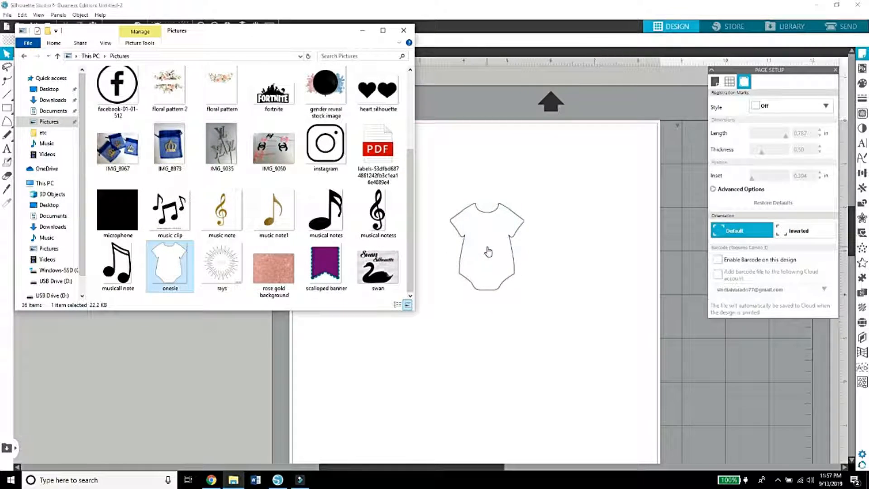
{"action": "left_click", "coordinate": [362, 30]}
{"action": "left_click_drag", "start_coordinate": [480, 252], "coordinate": [372, 233]}
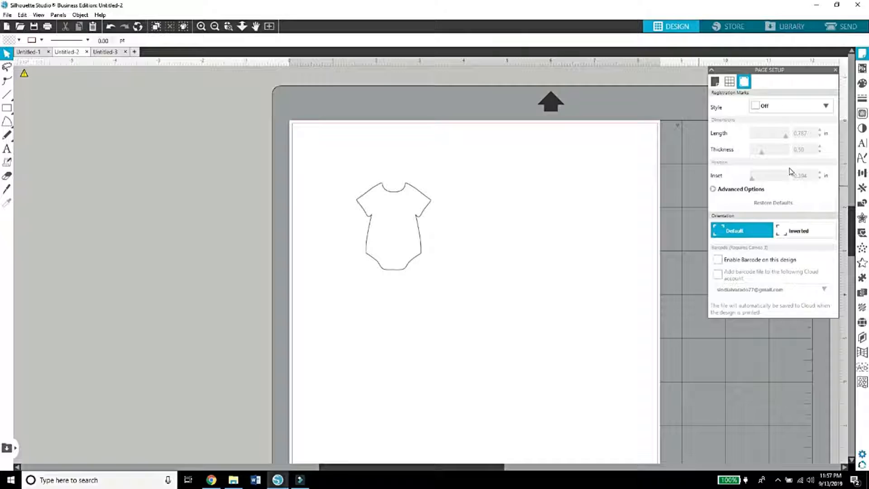
Trace the onesie image with a threshold of 89% and a scale of 4
{"action": "left_click", "coordinate": [859, 116]}
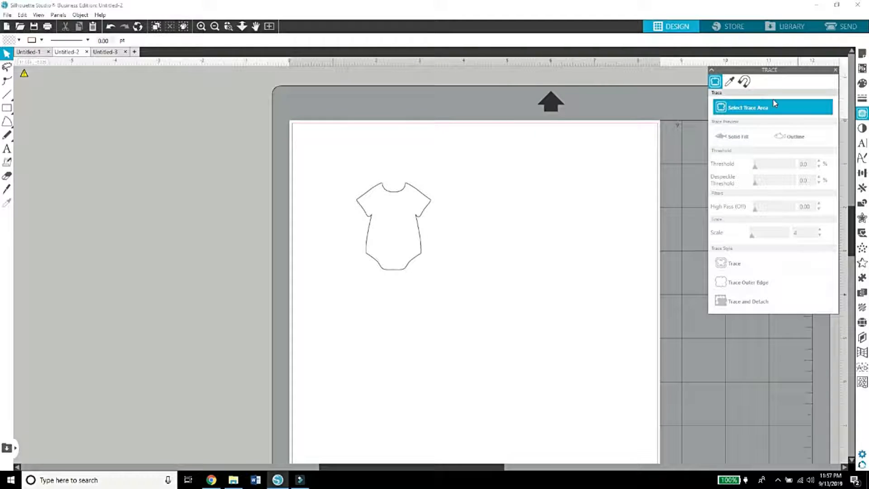
{"action": "mouse_move", "coordinate": [455, 284]}
{"action": "left_mouse_down"}
{"action": "mouse_move", "coordinate": [387, 229]}
{"action": "mouse_move", "coordinate": [344, 173]}
{"action": "left_mouse_up"}
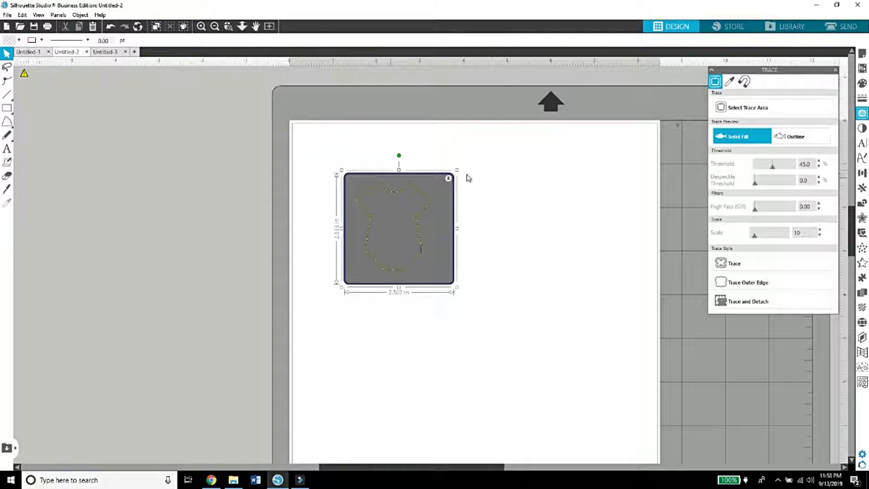
{"action": "left_click_drag", "start_coordinate": [778, 164], "coordinate": [792, 167]}
{"action": "left_click_drag", "start_coordinate": [752, 236], "coordinate": [741, 236]}
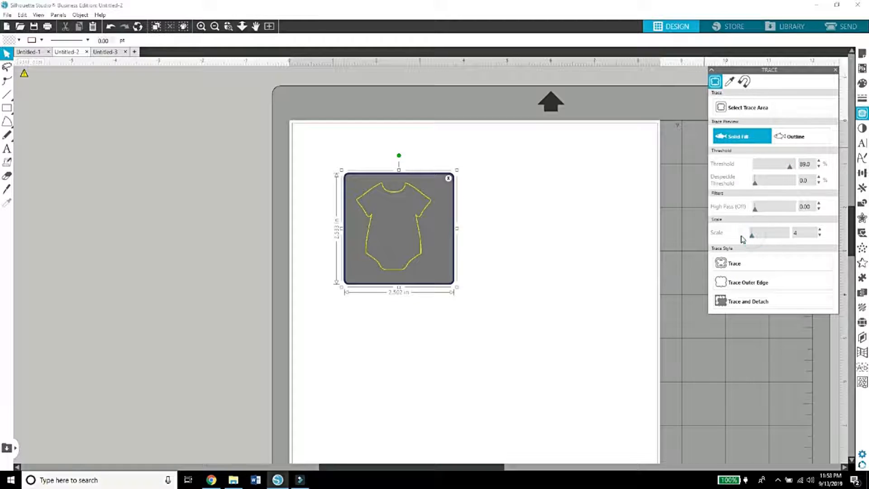
{"action": "left_click", "coordinate": [744, 265]}
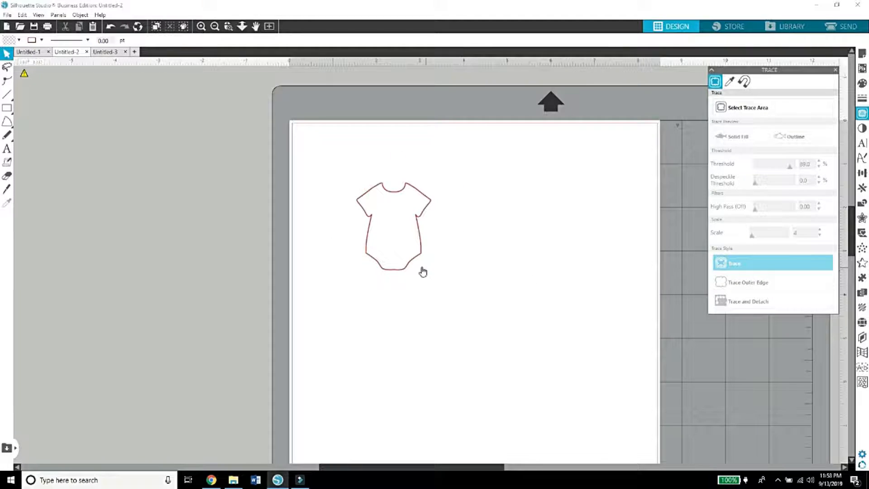
Move the original onesie image off the page and release the compound path of the traced outline
{"action": "mouse_move", "coordinate": [399, 253]}
{"action": "left_mouse_down"}
{"action": "mouse_move", "coordinate": [239, 235]}
{"action": "mouse_move", "coordinate": [198, 241]}
{"action": "left_mouse_up"}
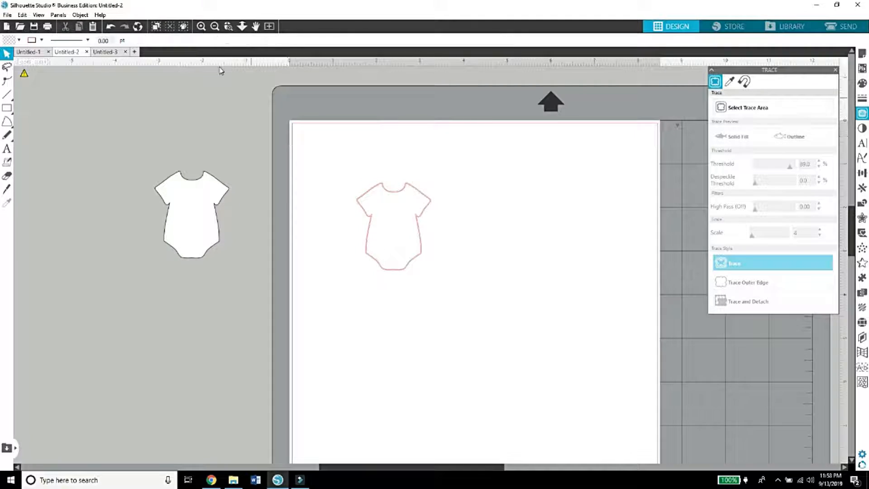
{"action": "left_click", "coordinate": [201, 26]}
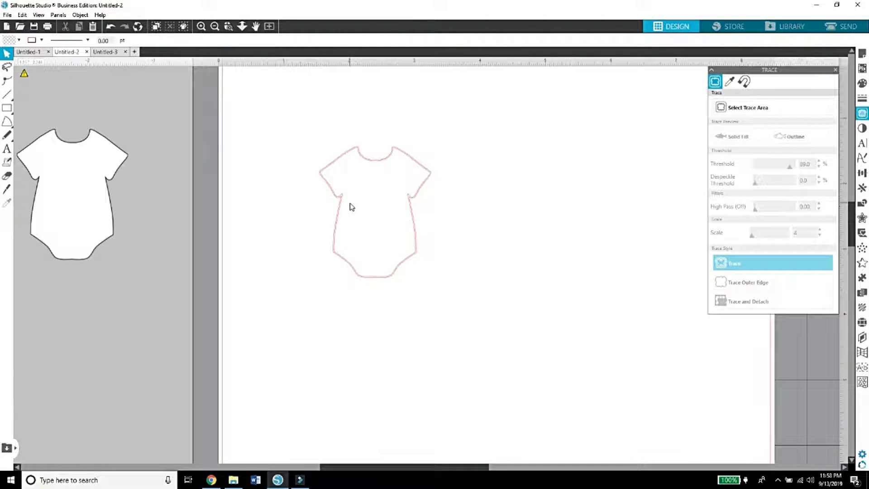
{"action": "left_click_drag", "start_coordinate": [337, 212], "coordinate": [275, 207]}
{"action": "right_click", "coordinate": [275, 209]}
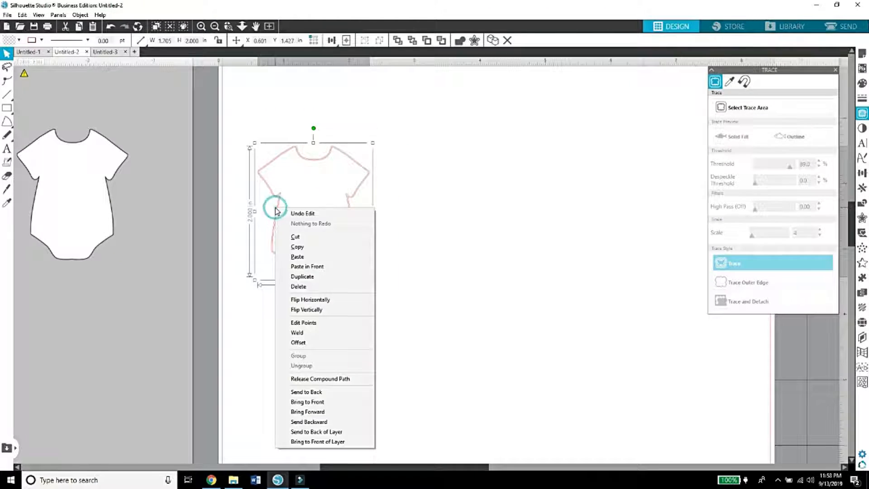
{"action": "left_click", "coordinate": [318, 379]}
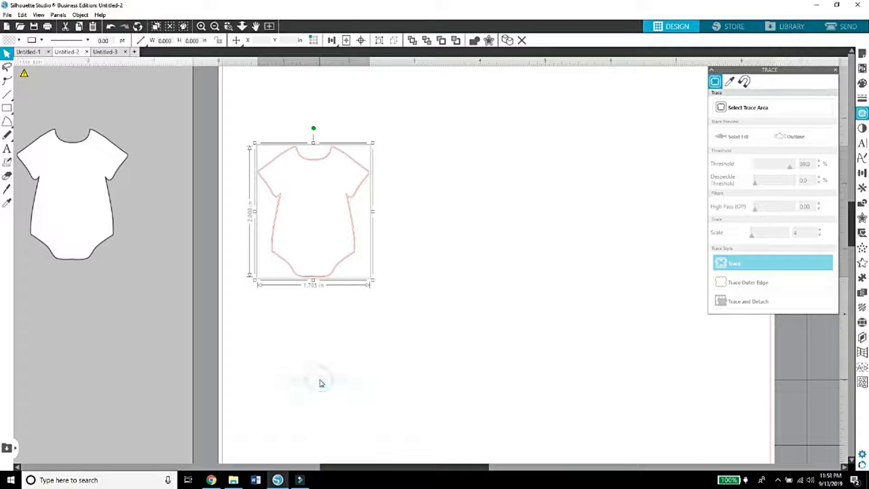
Pull the two released onesie outlines apart and move the spare one off the page
{"action": "left_click_drag", "start_coordinate": [325, 277], "coordinate": [438, 290]}
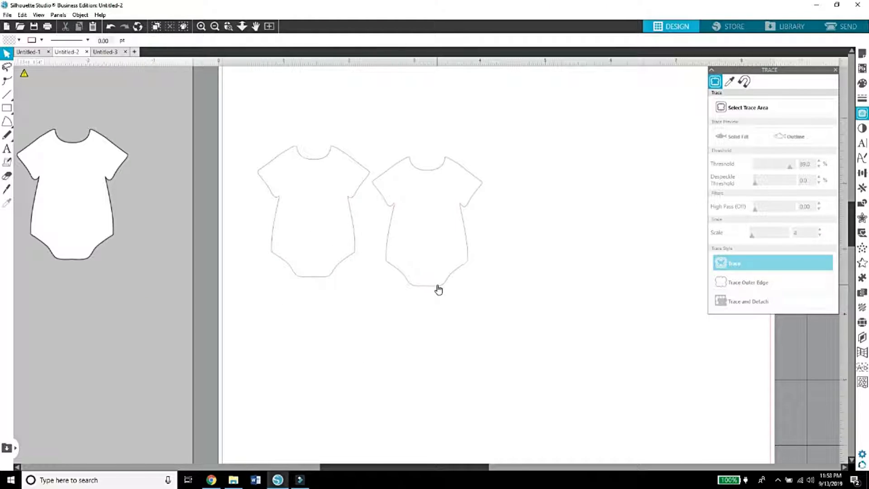
{"action": "left_click", "coordinate": [346, 308]}
{"action": "left_click_drag", "start_coordinate": [397, 275], "coordinate": [124, 353]}
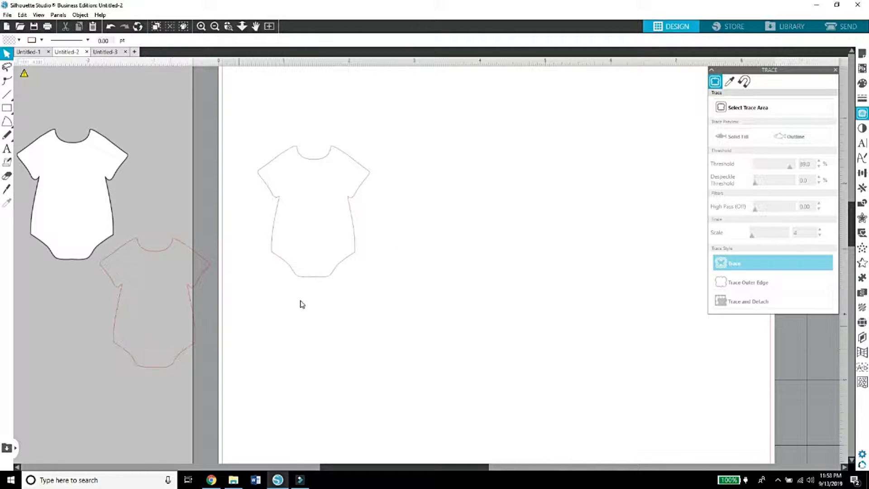
Enlarge the remaining onesie outline to about 2.56 by 3.00 in and place it near the page's upper-left corner
{"action": "left_click", "coordinate": [325, 280]}
{"action": "left_click_drag", "start_coordinate": [373, 281], "coordinate": [426, 354]}
{"action": "left_click_drag", "start_coordinate": [383, 321], "coordinate": [405, 324]}
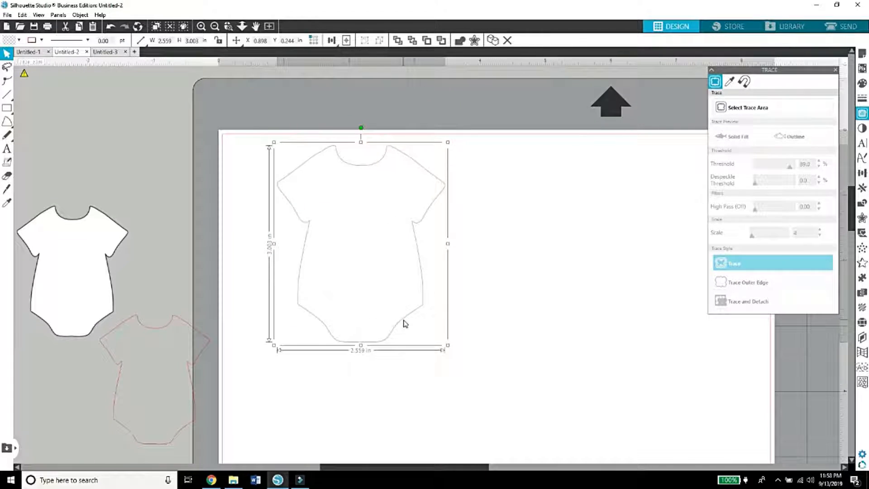
Delete the original onesie image and the spare outline beside the page
{"action": "left_click_drag", "start_coordinate": [235, 422], "coordinate": [60, 277]}
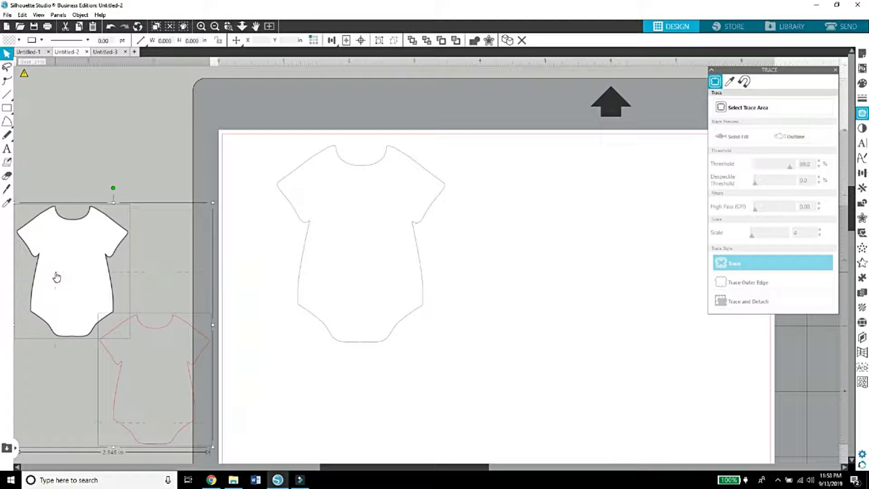
{"action": "right_click", "coordinate": [53, 271]}
{"action": "left_click", "coordinate": [76, 61]}
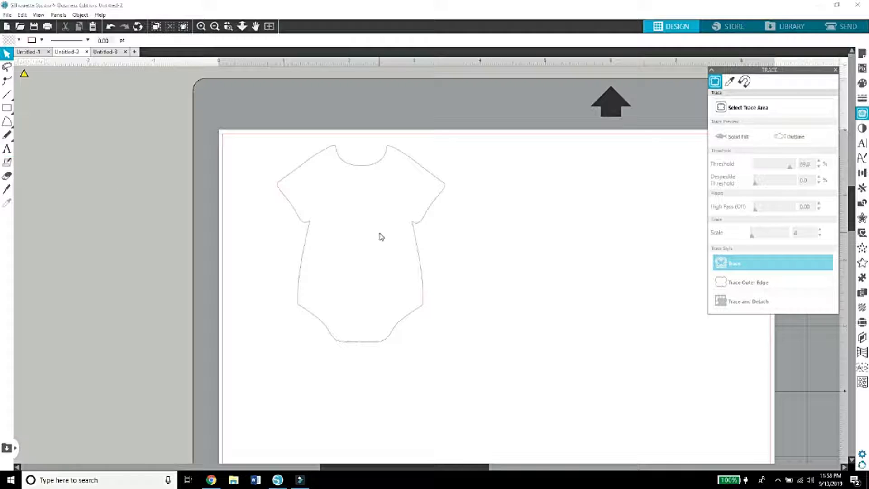
Add a text object with the first parent's name and move it onto the onesie outline
{"action": "left_click", "coordinate": [10, 152]}
{"action": "left_click", "coordinate": [519, 252]}
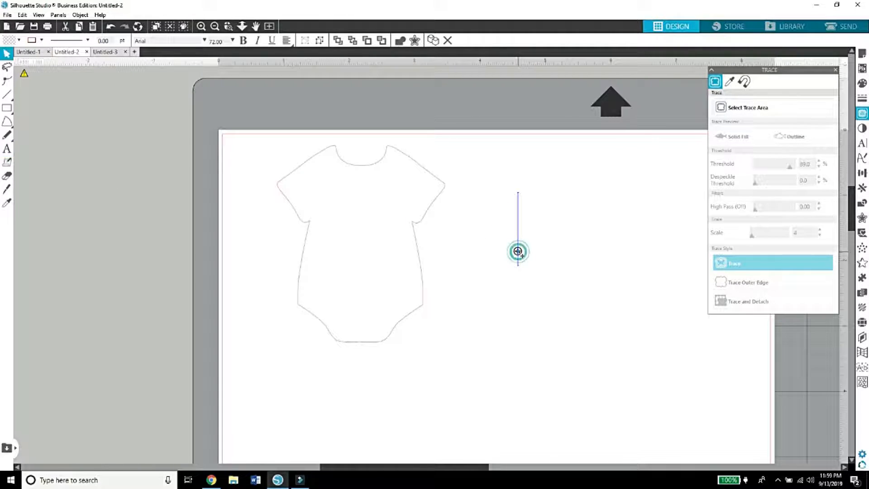
{"action": "type", "text": "A"}
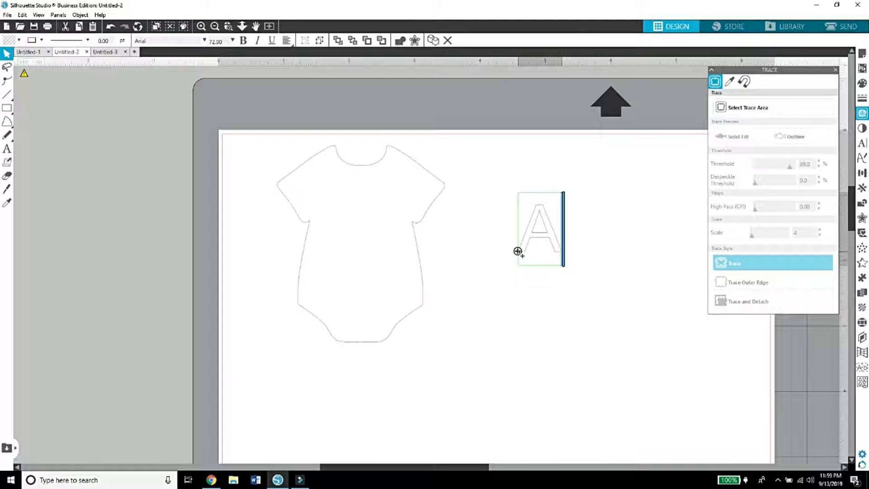
{"action": "type", "text": "lexander"}
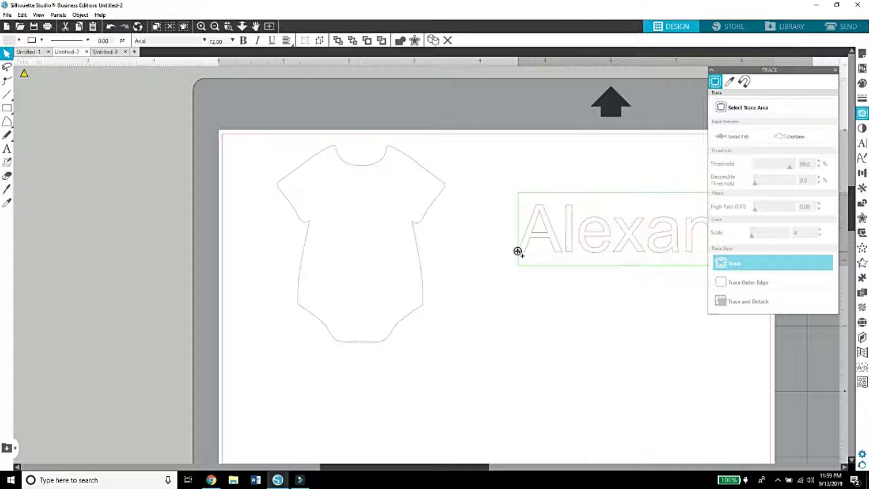
{"action": "left_click", "coordinate": [518, 278]}
{"action": "left_click_drag", "start_coordinate": [551, 249], "coordinate": [346, 258]}
Set the font size of the name on the onesie to 16 pt
{"action": "double_click", "coordinate": [345, 259]}
{"action": "left_click", "coordinate": [601, 243]}
{"action": "left_click_drag", "start_coordinate": [594, 246], "coordinate": [312, 238]}
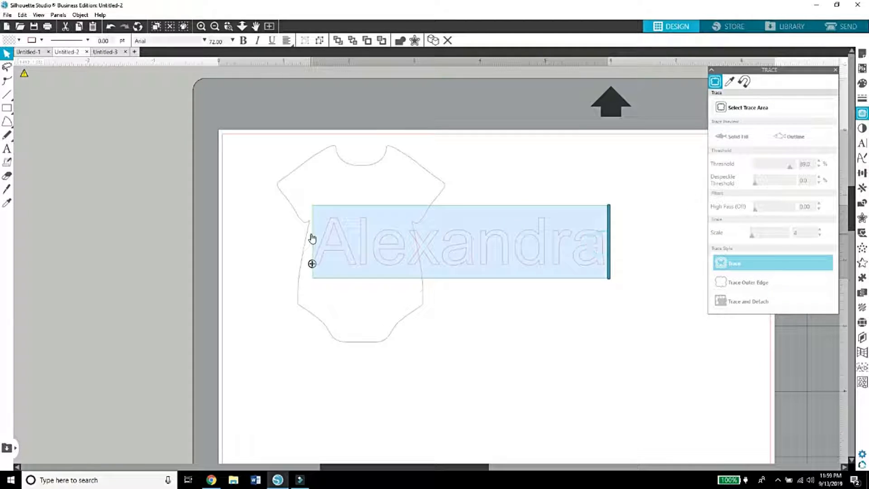
{"action": "left_click", "coordinate": [862, 143]}
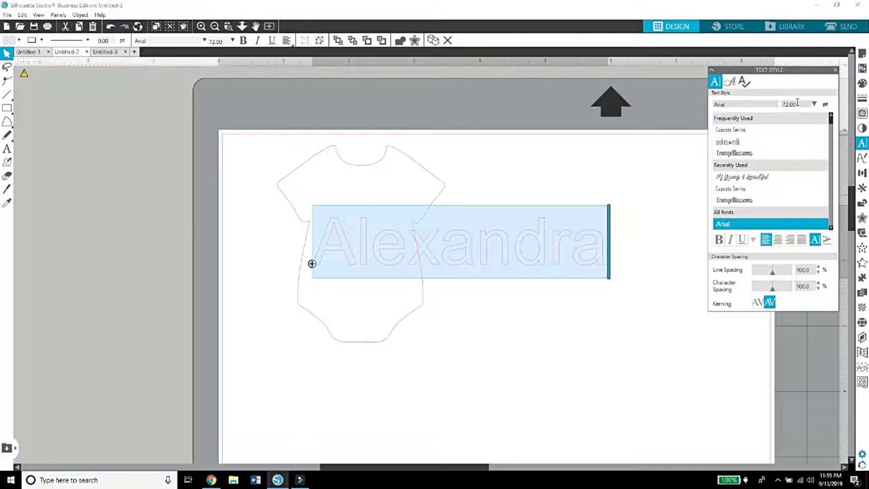
{"action": "left_click", "coordinate": [814, 104]}
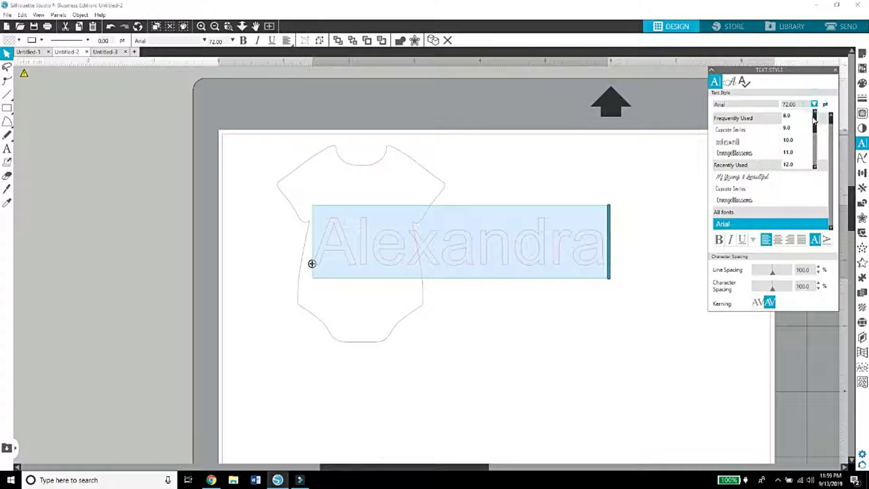
{"action": "left_click_drag", "start_coordinate": [815, 128], "coordinate": [815, 146]}
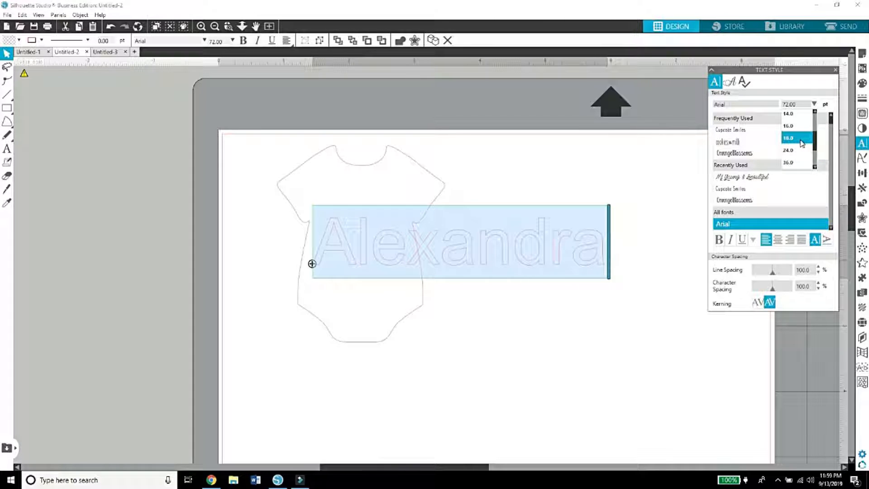
{"action": "left_click", "coordinate": [797, 126]}
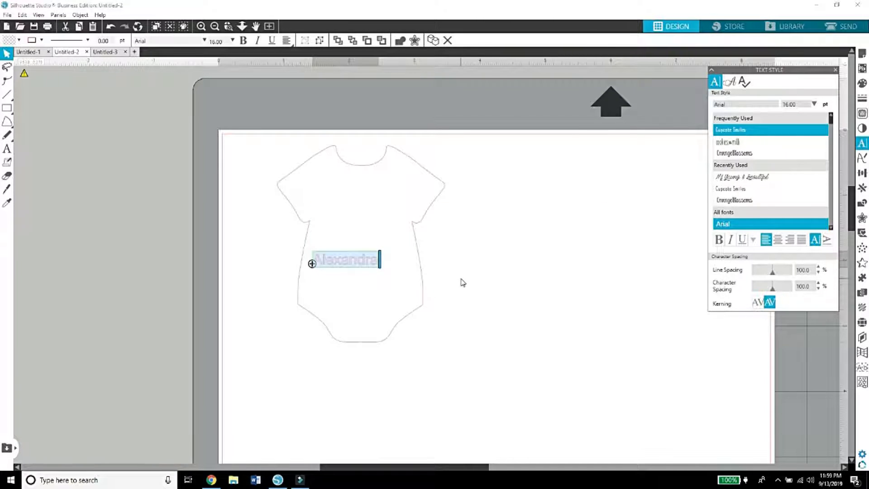
Extend the text with "&" and the second parent's possessive name, each on its own line
{"action": "key", "text": "Escape"}
{"action": "double_click", "coordinate": [374, 264]}
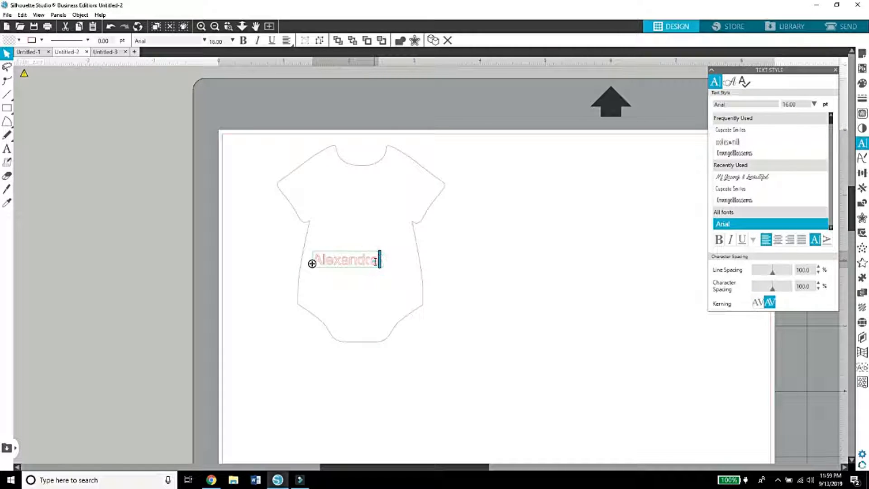
{"action": "type", "text": "&"}
{"action": "key", "text": "Return"}
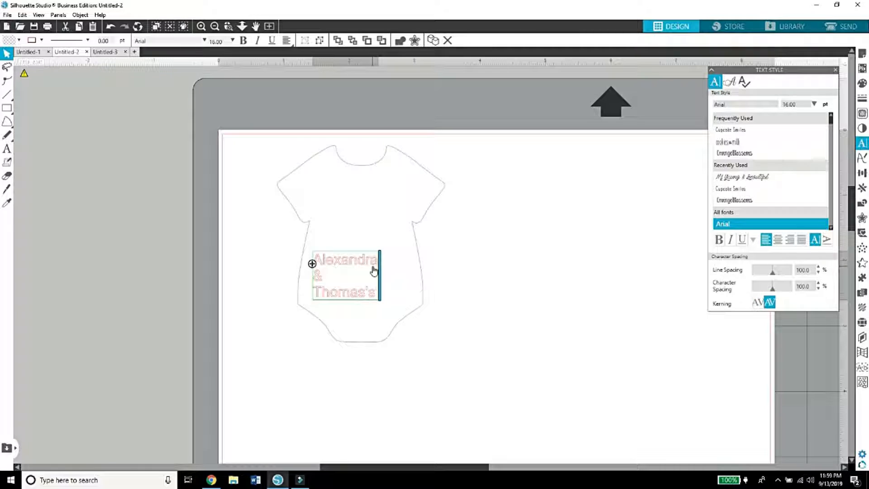
Centre the three text lines in the Mf Young & Beautiful font and move them to the onesie's chest
{"action": "left_click_drag", "start_coordinate": [374, 286], "coordinate": [316, 261]}
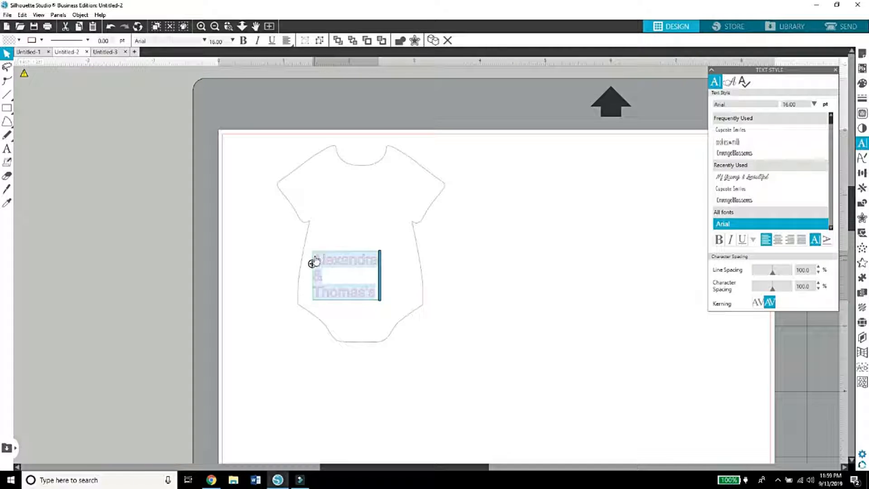
{"action": "left_click", "coordinate": [781, 244]}
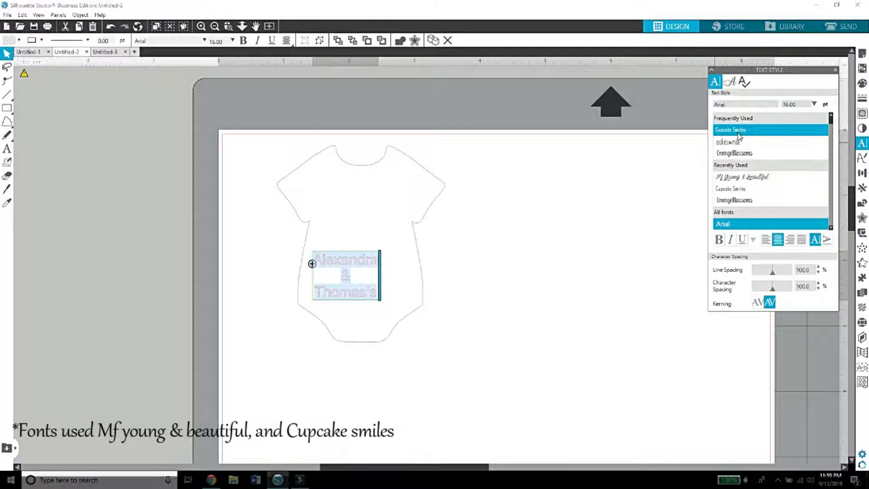
{"action": "left_click", "coordinate": [743, 180]}
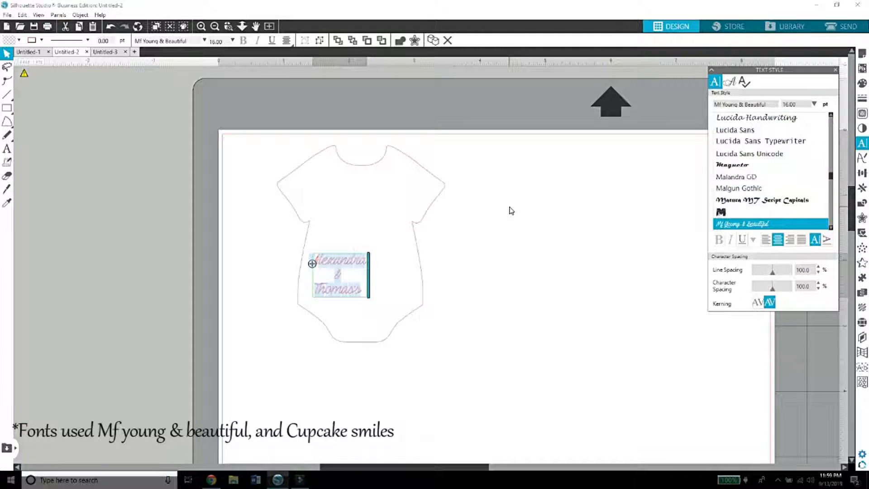
{"action": "left_click", "coordinate": [386, 258]}
{"action": "left_click_drag", "start_coordinate": [362, 262], "coordinate": [384, 196]}
Set the font size of all three text lines on the onesie to 18 pt
{"action": "double_click", "coordinate": [379, 226]}
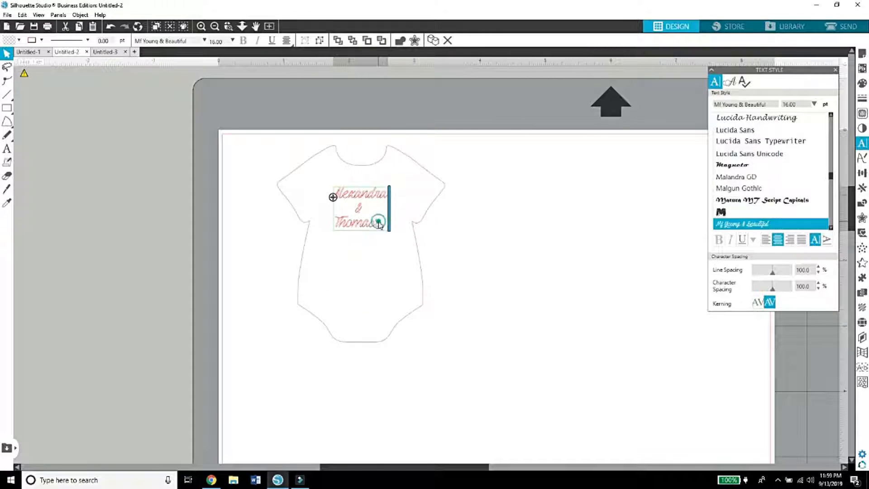
{"action": "left_click_drag", "start_coordinate": [380, 226], "coordinate": [333, 198]}
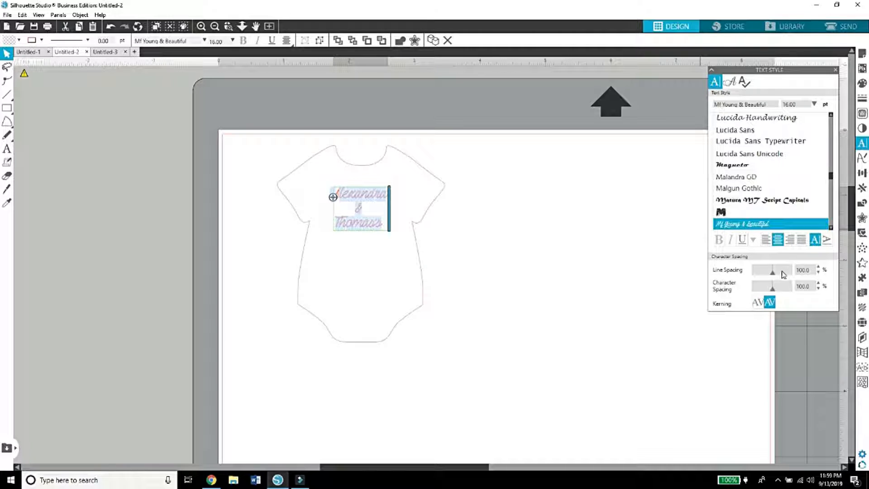
{"action": "left_click", "coordinate": [814, 104]}
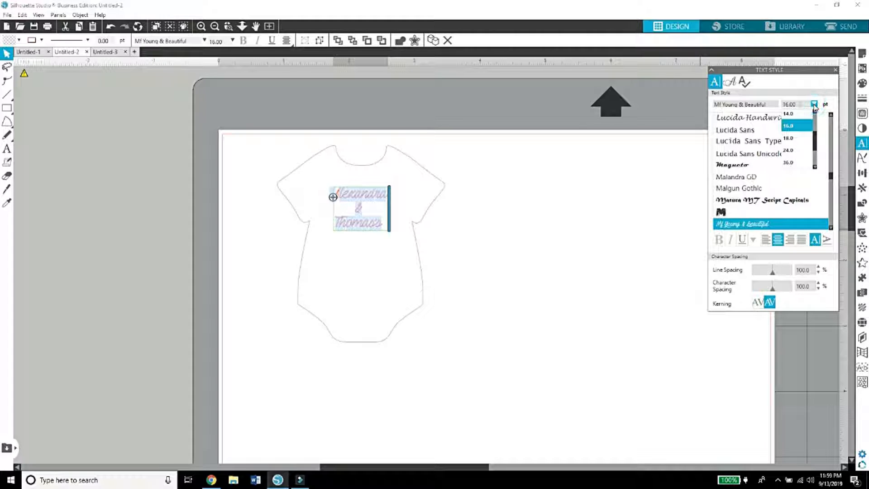
{"action": "left_click", "coordinate": [806, 150]}
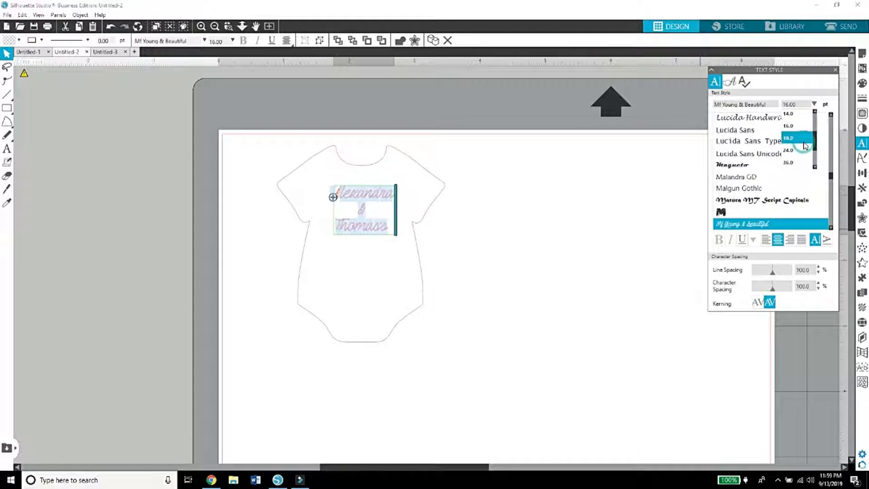
{"action": "left_click", "coordinate": [533, 221]}
Enlarge the three-line text block to about 1.52 in wide and position it across the onesie's chest
{"action": "left_click", "coordinate": [384, 196]}
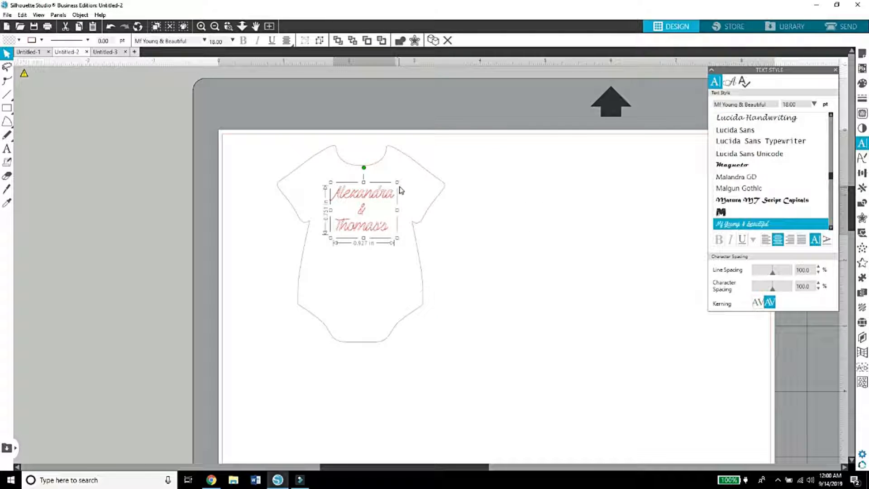
{"action": "left_click_drag", "start_coordinate": [397, 183], "coordinate": [422, 162]}
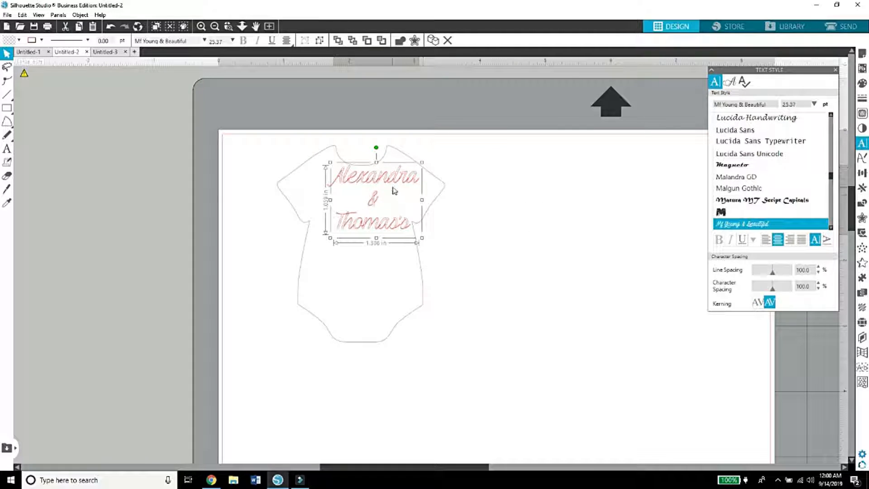
{"action": "mouse_move", "coordinate": [394, 189]}
{"action": "left_mouse_down"}
{"action": "mouse_move", "coordinate": [382, 204]}
{"action": "mouse_move", "coordinate": [423, 174]}
{"action": "mouse_move", "coordinate": [401, 204]}
{"action": "left_mouse_up"}
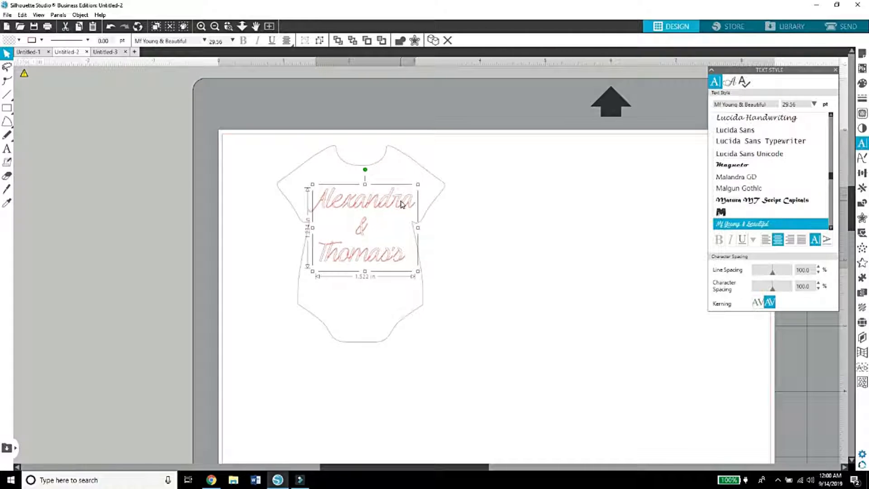
{"action": "left_click", "coordinate": [481, 243]}
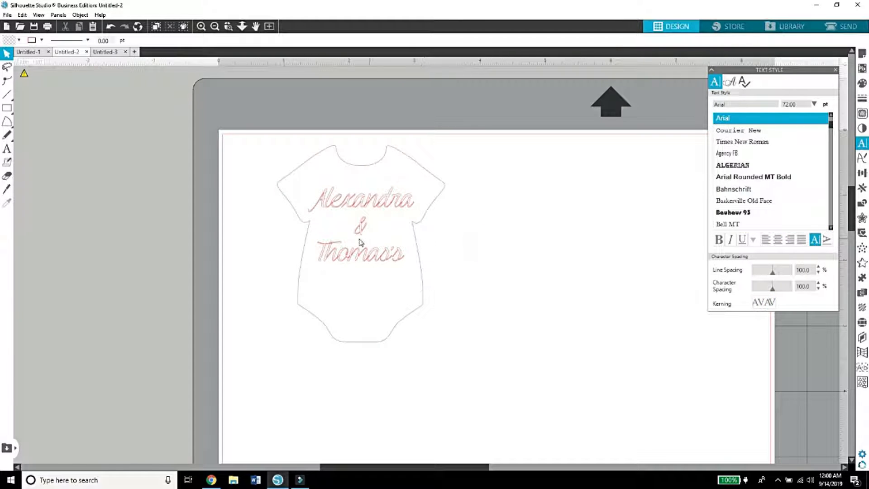
{"action": "double_click", "coordinate": [366, 255]}
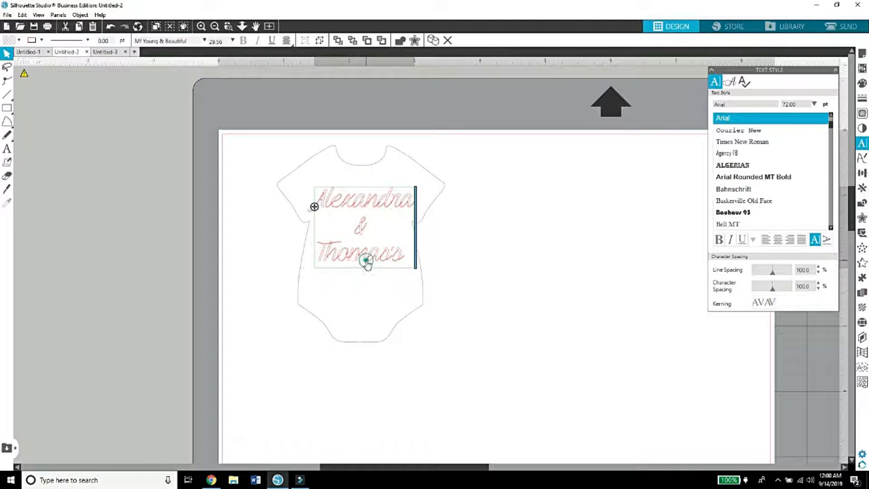
{"action": "left_click", "coordinate": [471, 264]}
{"action": "left_click", "coordinate": [396, 256]}
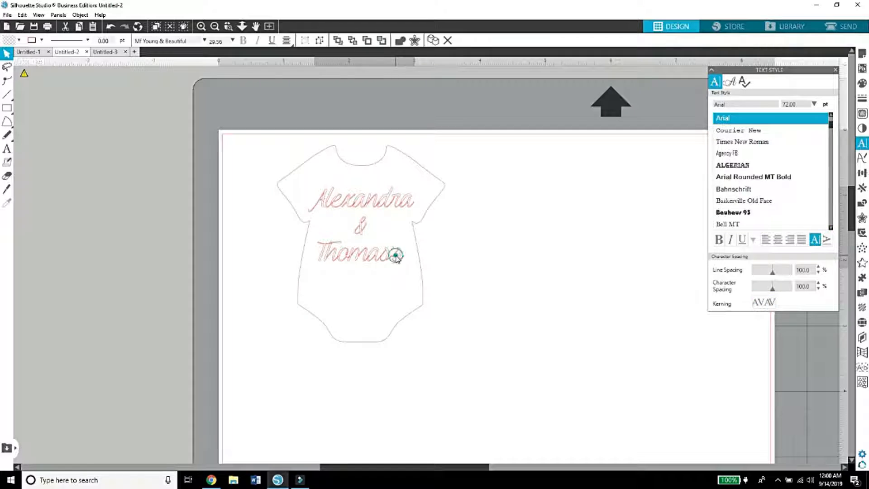
{"action": "mouse_move", "coordinate": [364, 272]}
{"action": "left_mouse_down"}
{"action": "mouse_move", "coordinate": [363, 320]}
{"action": "mouse_move", "coordinate": [365, 269]}
{"action": "left_mouse_up"}
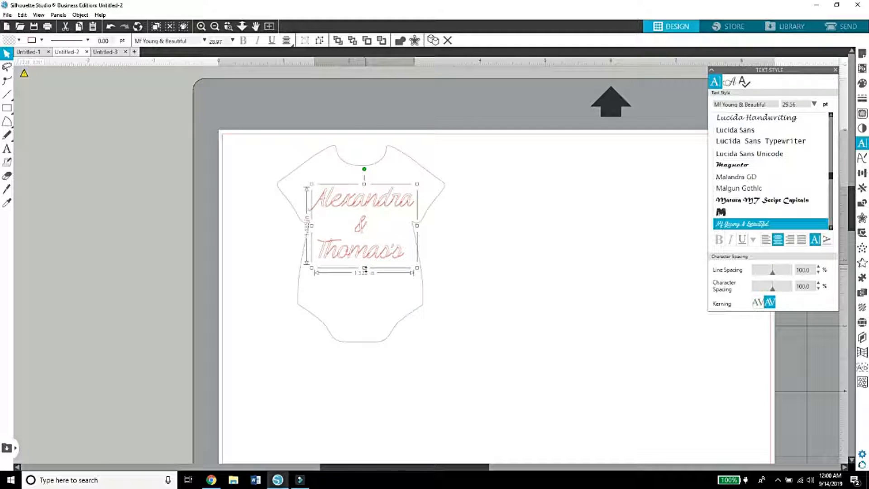
Apply a black fill and a black line colour to the names text block
{"action": "left_click", "coordinate": [18, 40]}
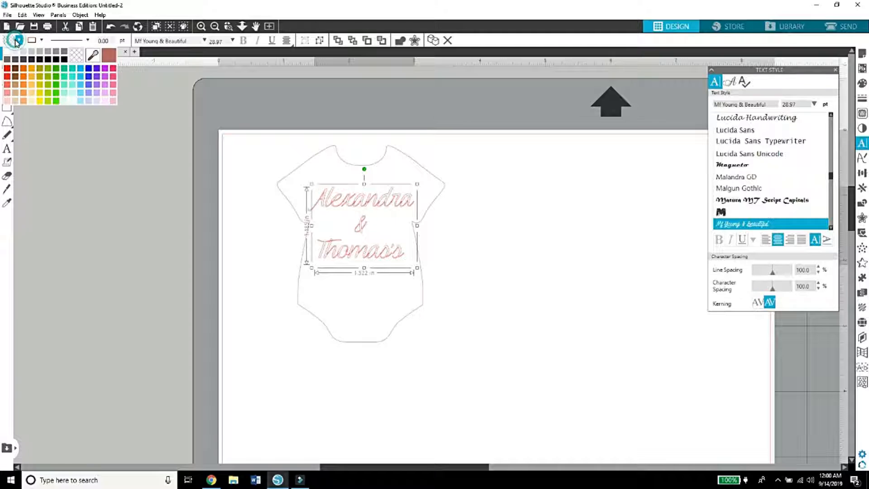
{"action": "left_click", "coordinate": [63, 61]}
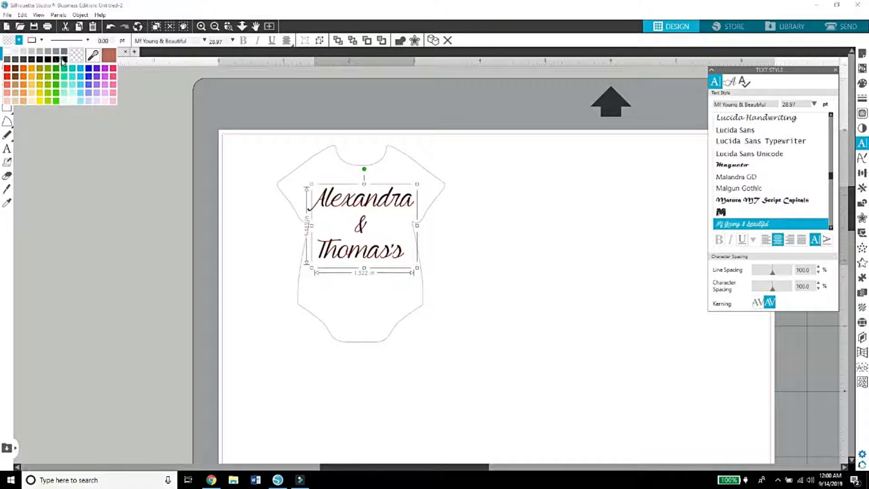
{"action": "left_click", "coordinate": [42, 40]}
{"action": "left_click", "coordinate": [89, 62]}
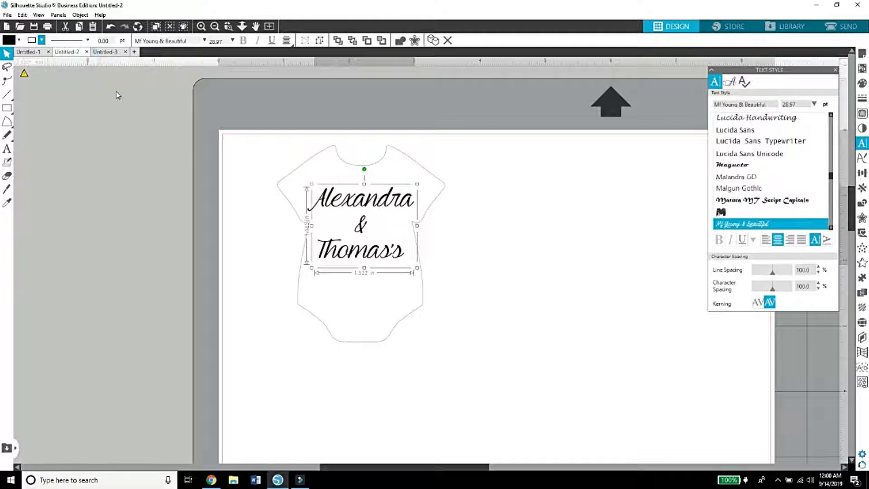
{"action": "left_click", "coordinate": [256, 220]}
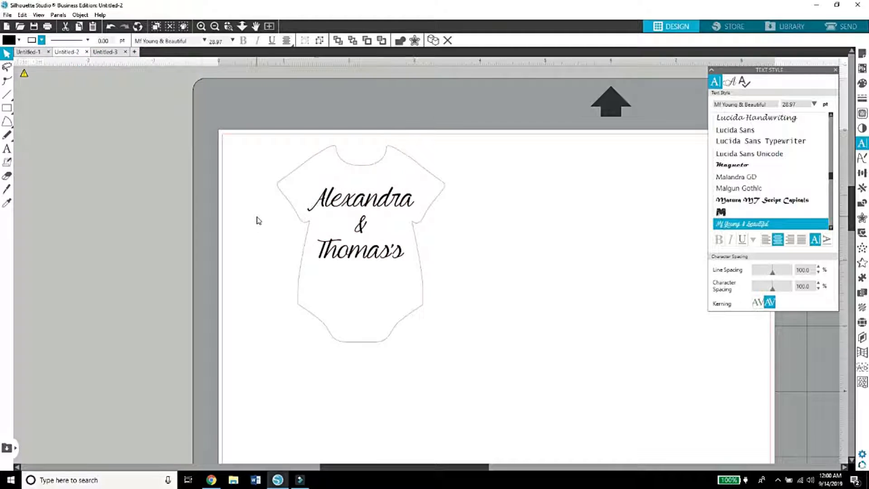
Add a fourth line reading "Baby Shower" below the second parent's name
{"action": "left_click", "coordinate": [400, 257]}
{"action": "key", "text": "Return"}
{"action": "type", "text": "Baby"}
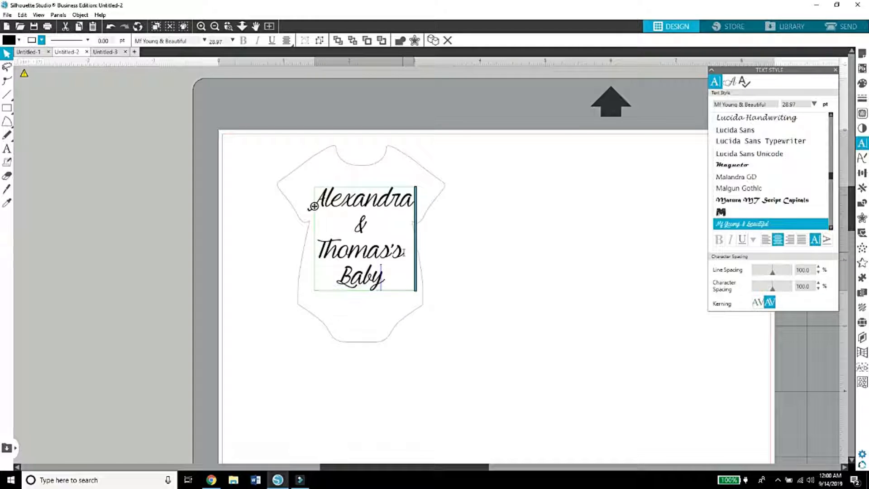
{"action": "type", "text": " Shower"}
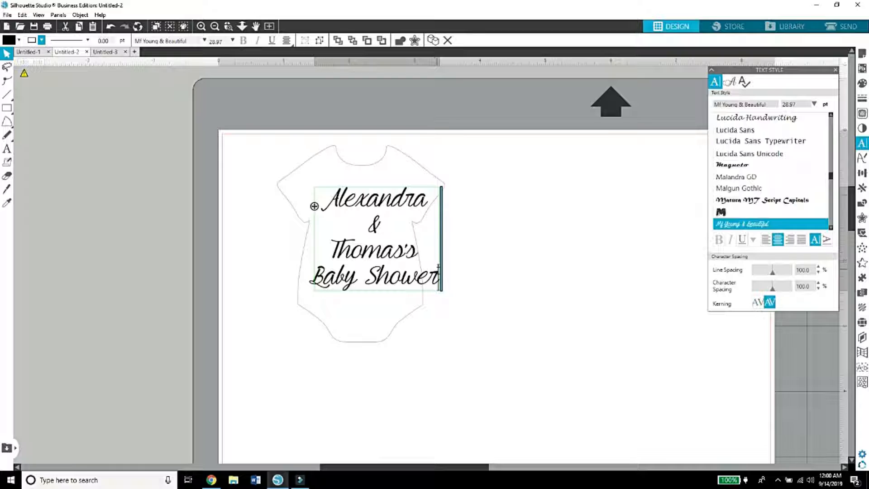
Reduce only the "Baby Shower" line, trying 24 pt and settling on a font size of 18 pt
{"action": "key", "text": "shift+Left"}
{"action": "key", "text": "shift+Left"}
{"action": "key", "text": "shift+Left"}
{"action": "key", "text": "shift+Left"}
{"action": "key", "text": "shift+Left"}
{"action": "key", "text": "shift+Left"}
{"action": "key", "text": "shift+Left"}
{"action": "key", "text": "shift+Left"}
{"action": "key", "text": "shift+Left"}
{"action": "key", "text": "shift+Left"}
{"action": "key", "text": "shift+Left"}
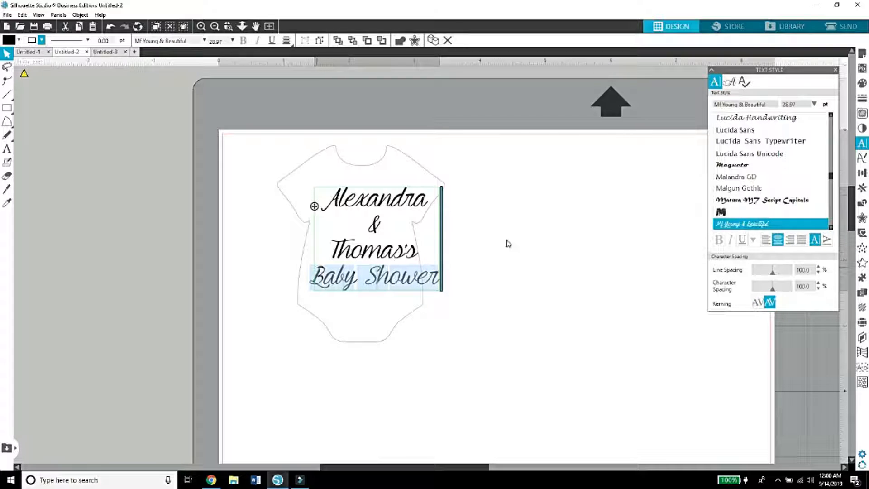
{"action": "left_click", "coordinate": [814, 105]}
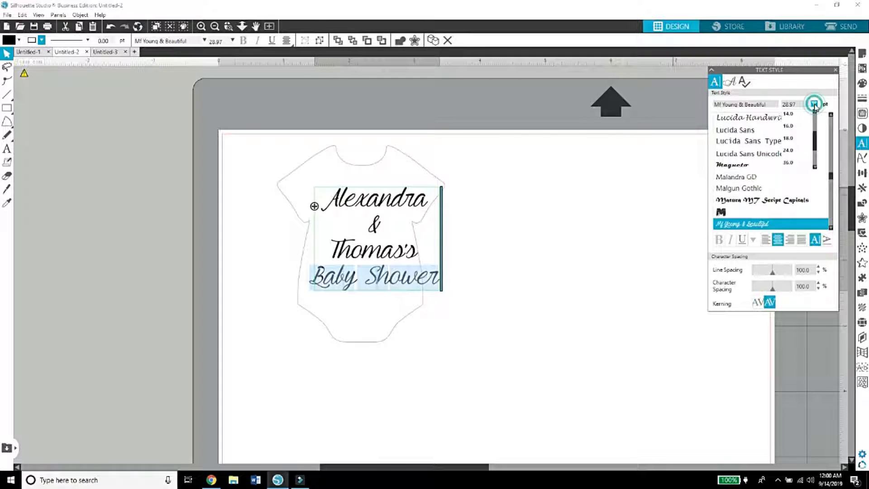
{"action": "left_click", "coordinate": [795, 150]}
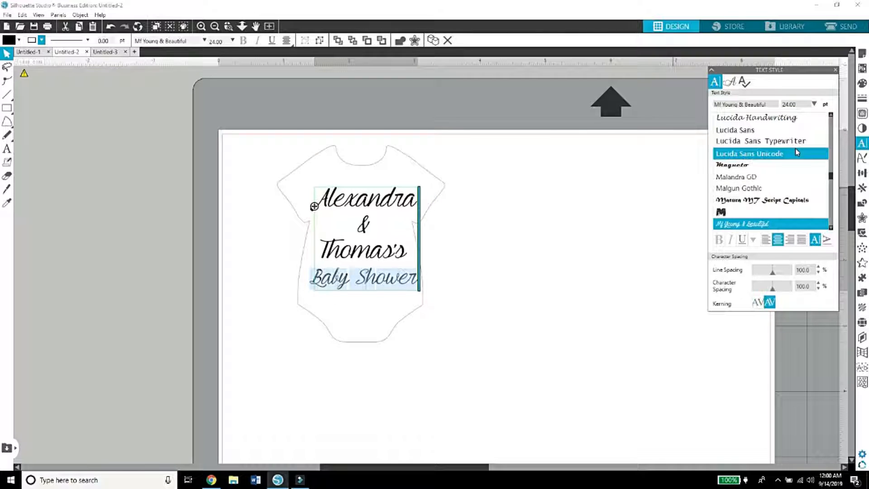
{"action": "left_click", "coordinate": [814, 105]}
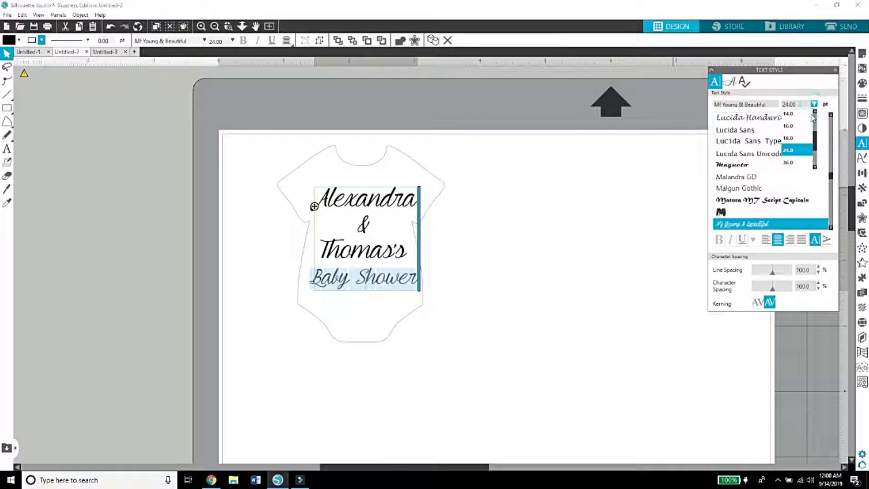
{"action": "left_click", "coordinate": [808, 141]}
{"action": "left_click", "coordinate": [625, 203]}
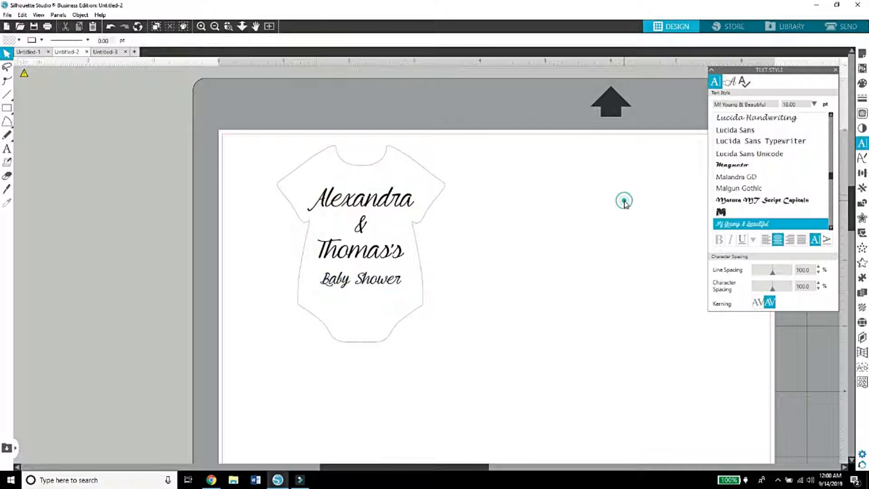
Move the text block off the onesie onto the empty page and add a date line reading "October 19, 2019"
{"action": "left_click_drag", "start_coordinate": [380, 278], "coordinate": [534, 285]}
{"action": "double_click", "coordinate": [534, 284]}
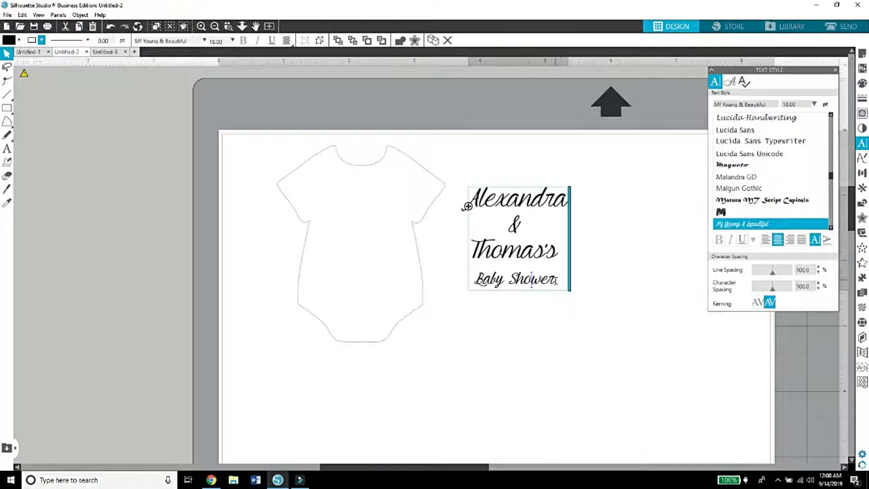
{"action": "key", "text": "Return"}
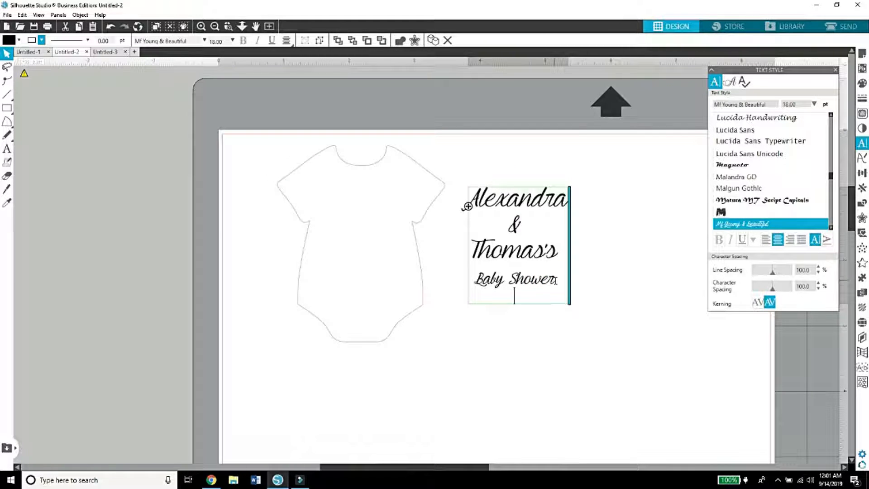
{"action": "type", "text": "October 19, 2"}
{"action": "type", "text": "19"}
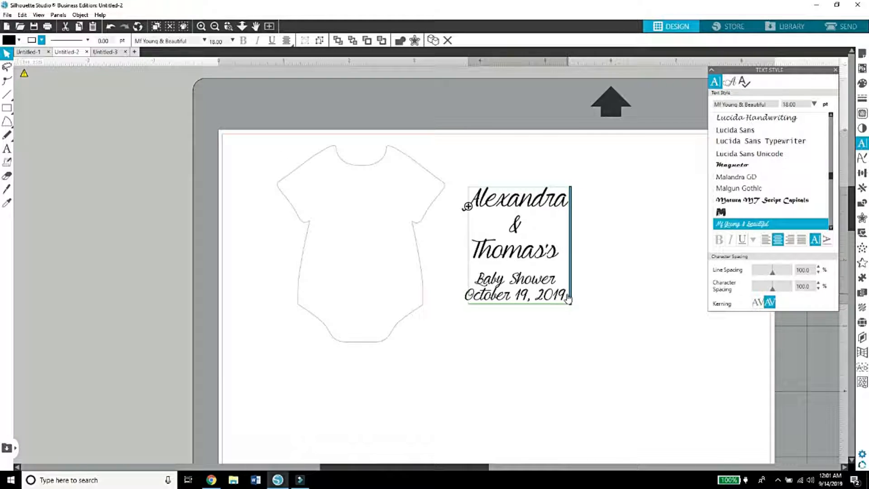
Try the KG When Oceans Rise and cookies&milk fonts on the date line
{"action": "left_click_drag", "start_coordinate": [562, 293], "coordinate": [455, 299]}
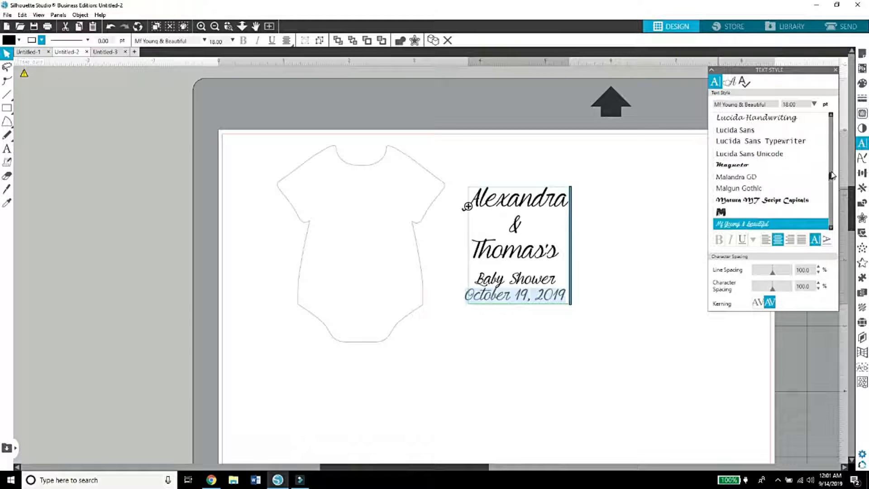
{"action": "scroll", "coordinate": [832, 175], "scroll_direction": "up", "scroll_amount": 3}
{"action": "left_click", "coordinate": [828, 132]}
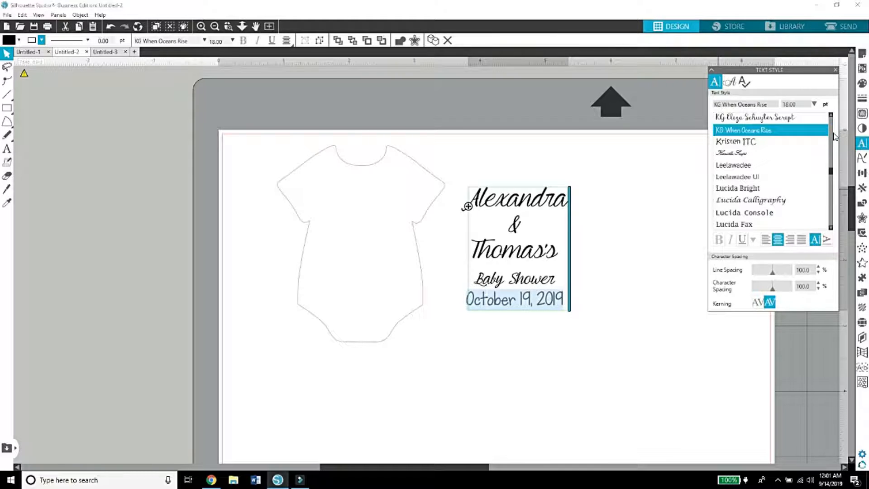
{"action": "left_click", "coordinate": [832, 136]}
{"action": "left_click", "coordinate": [832, 135]}
{"action": "left_click", "coordinate": [832, 136]}
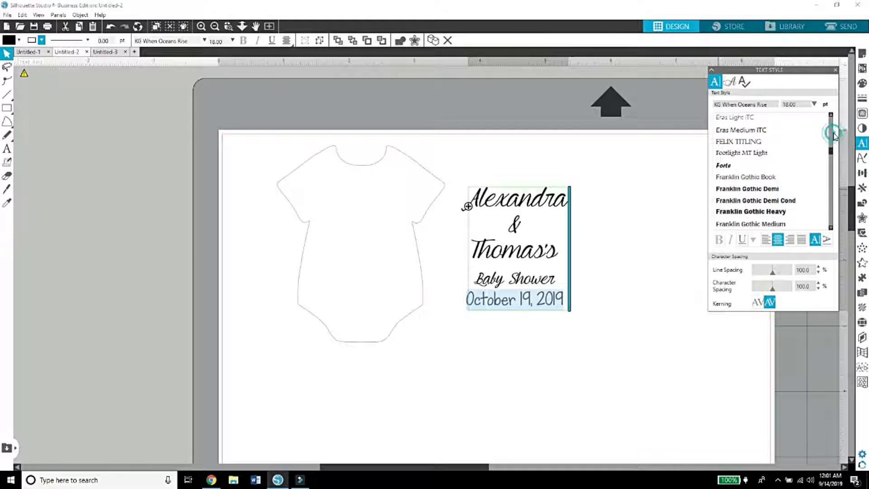
{"action": "left_click_drag", "start_coordinate": [831, 152], "coordinate": [833, 120]}
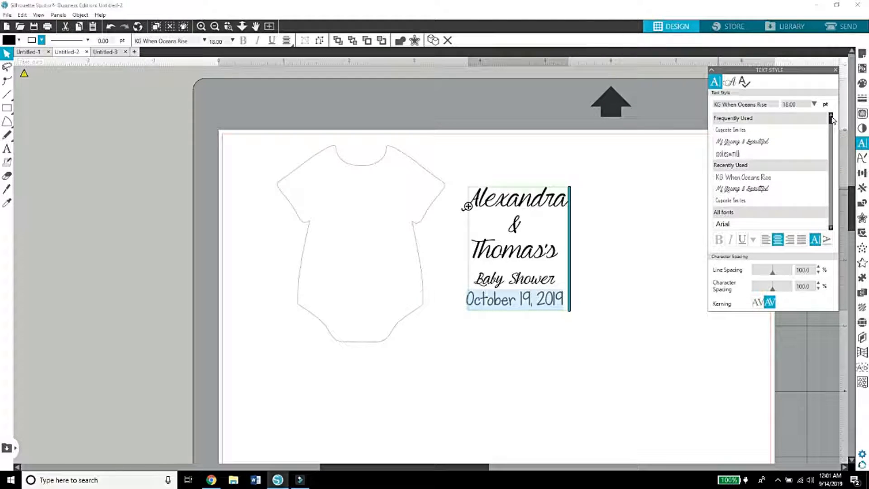
{"action": "left_click", "coordinate": [794, 150]}
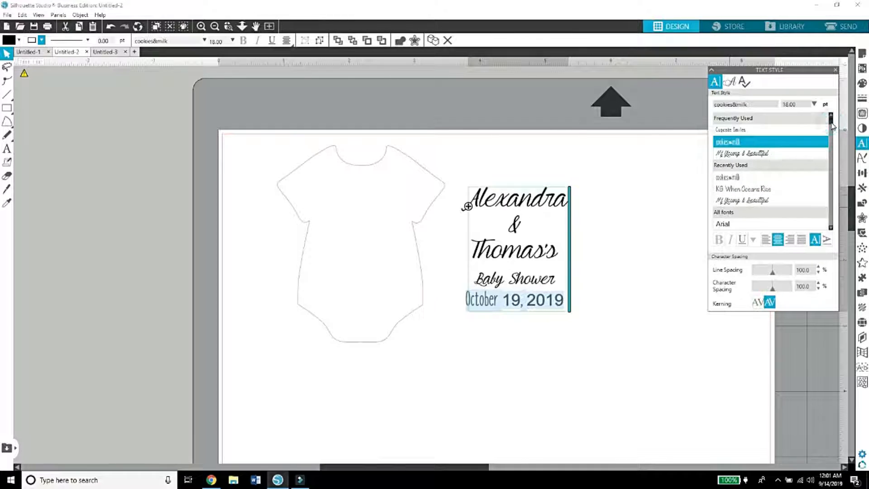
{"action": "scroll", "coordinate": [833, 125], "scroll_direction": "down", "scroll_amount": 1}
{"action": "left_click", "coordinate": [792, 169]}
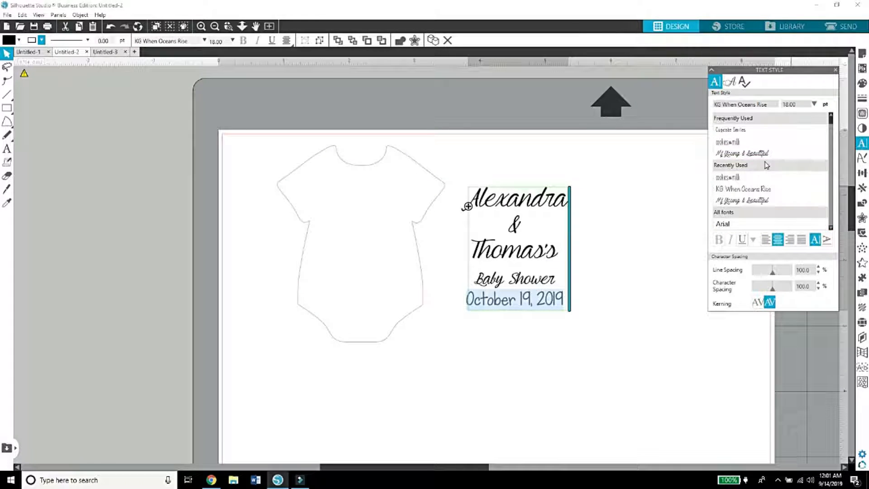
Set the date line in the Cupcake Smiles font at 24 pt
{"action": "left_click", "coordinate": [763, 129]}
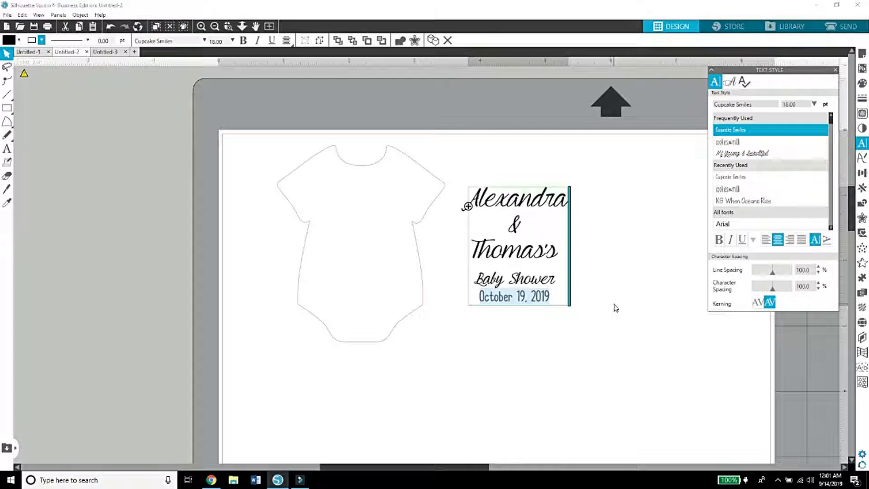
{"action": "left_click", "coordinate": [814, 105]}
{"action": "left_click", "coordinate": [796, 153]}
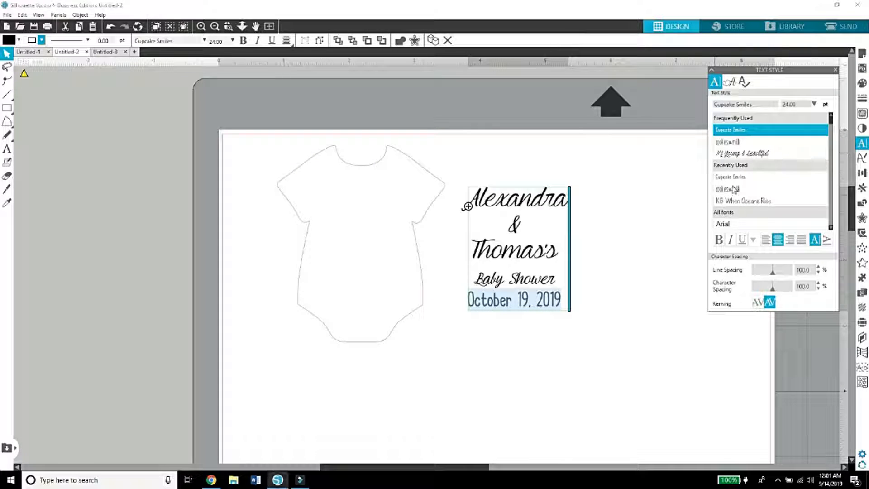
{"action": "left_click", "coordinate": [685, 223]}
Ungroup the text block so its names, "Baby Shower" and date lines can be handled separately
{"action": "left_click", "coordinate": [557, 299]}
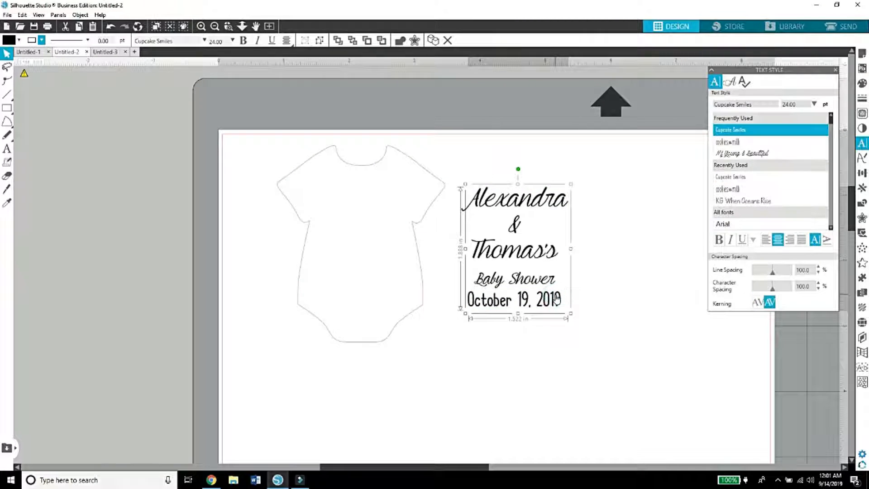
{"action": "right_click", "coordinate": [556, 299]}
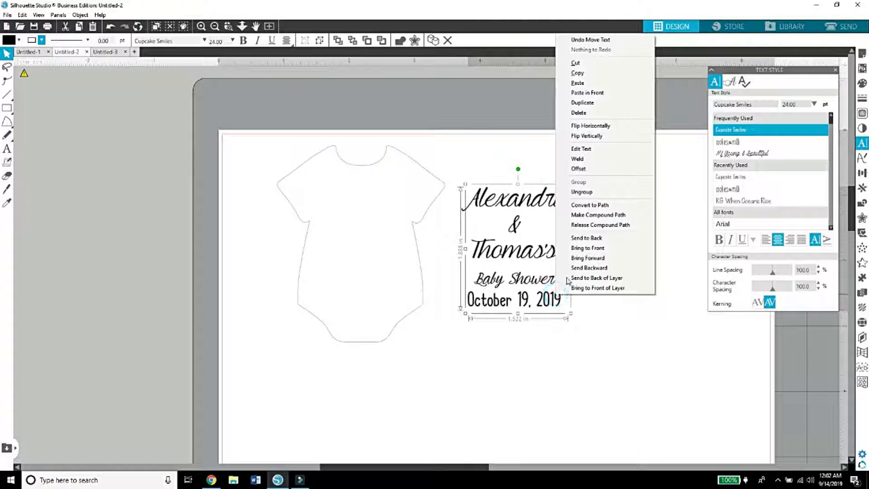
{"action": "left_click", "coordinate": [613, 195]}
{"action": "left_click", "coordinate": [610, 245]}
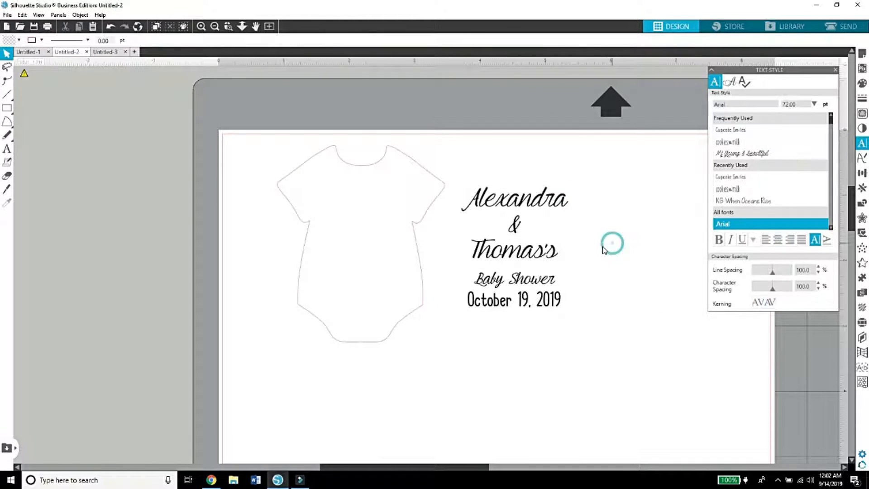
Group the parents' names with the ampersand and move the group onto the upper part of the onesie
{"action": "left_click_drag", "start_coordinate": [570, 262], "coordinate": [456, 181]}
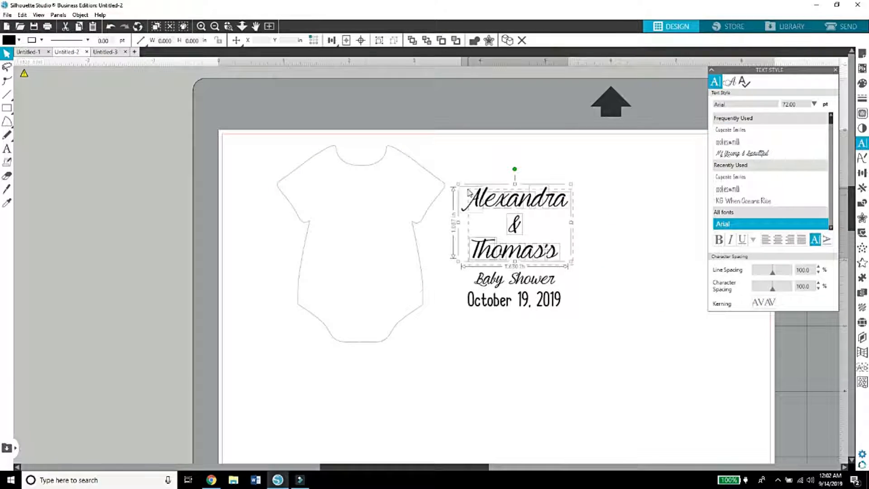
{"action": "right_click", "coordinate": [485, 202]}
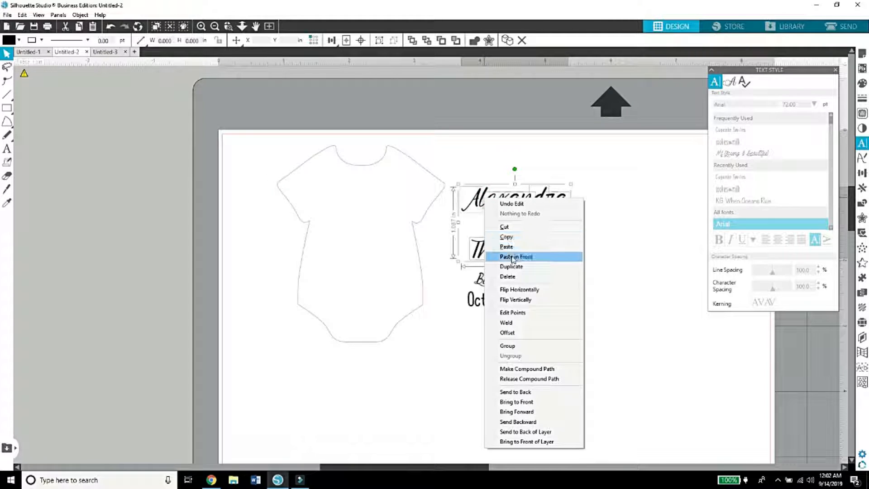
{"action": "left_click", "coordinate": [518, 346]}
{"action": "left_click_drag", "start_coordinate": [545, 257], "coordinate": [389, 257]}
Group the "Baby Shower" letters and place them inside the onesie directly below the parents' names
{"action": "left_click", "coordinate": [571, 281]}
{"action": "left_click", "coordinate": [553, 279]}
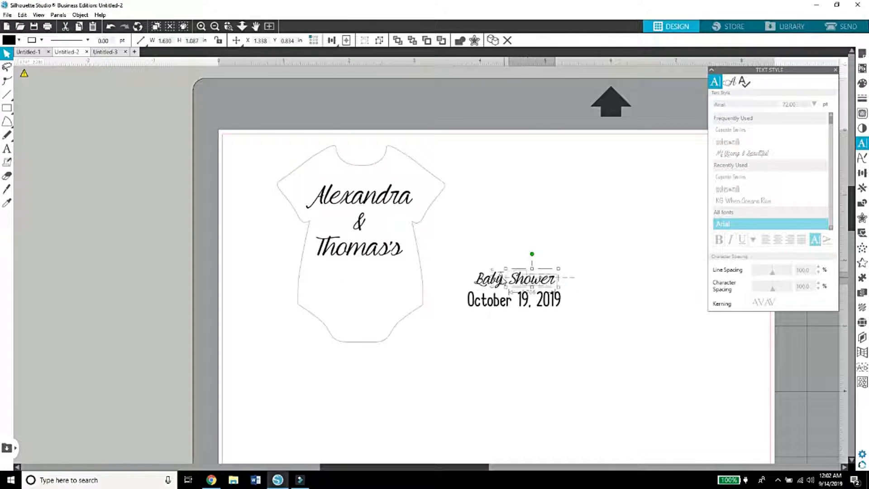
{"action": "right_click", "coordinate": [477, 273]}
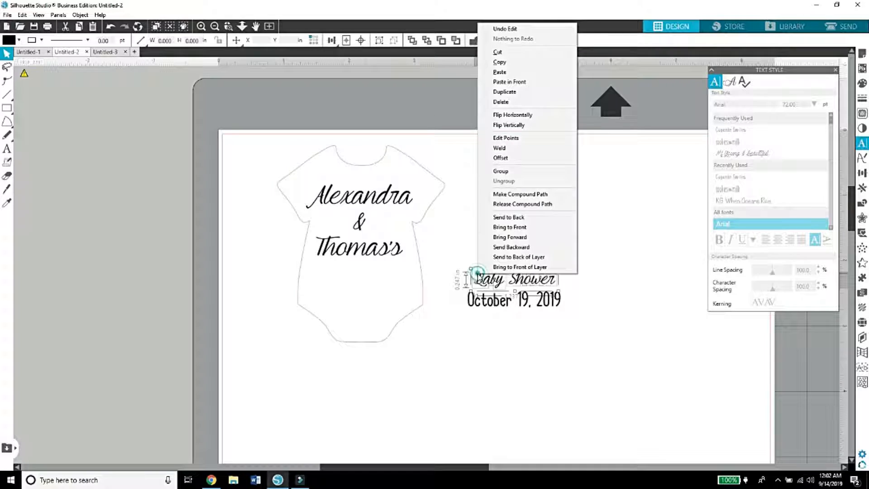
{"action": "left_click", "coordinate": [509, 172]}
{"action": "left_click_drag", "start_coordinate": [517, 282], "coordinate": [365, 272]}
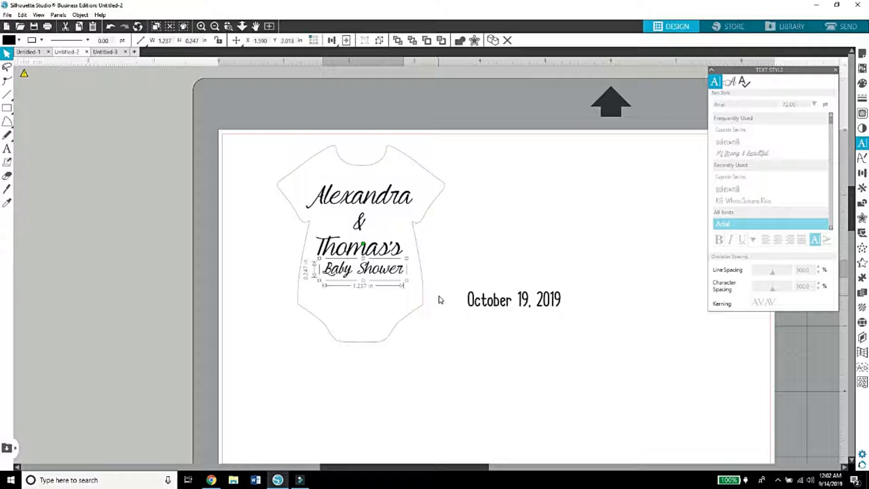
Group the characters of the October 19, 2019 date and place them inside the onesie below "Baby Shower"
{"action": "left_click", "coordinate": [461, 307]}
{"action": "mouse_move", "coordinate": [460, 304]}
{"action": "left_mouse_down"}
{"action": "mouse_move", "coordinate": [566, 298]}
{"action": "mouse_move", "coordinate": [472, 294]}
{"action": "left_mouse_up"}
{"action": "right_click", "coordinate": [478, 300]}
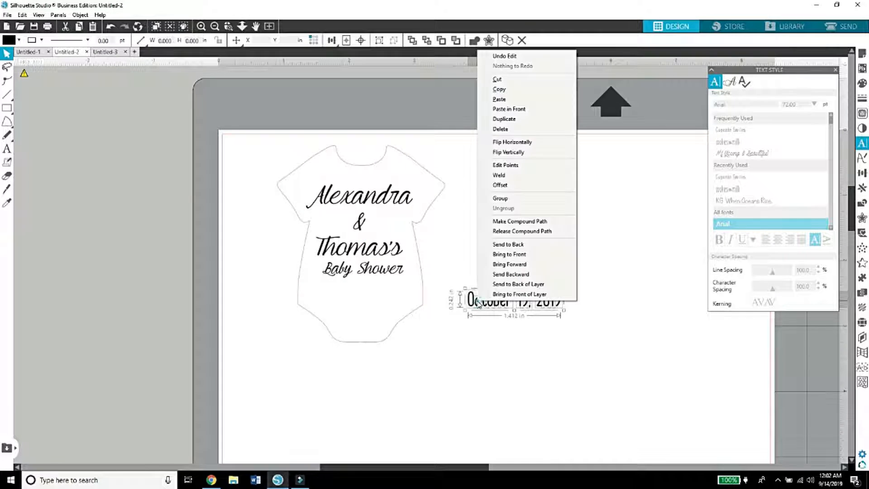
{"action": "left_click", "coordinate": [510, 198]}
{"action": "left_click_drag", "start_coordinate": [499, 313], "coordinate": [355, 306]}
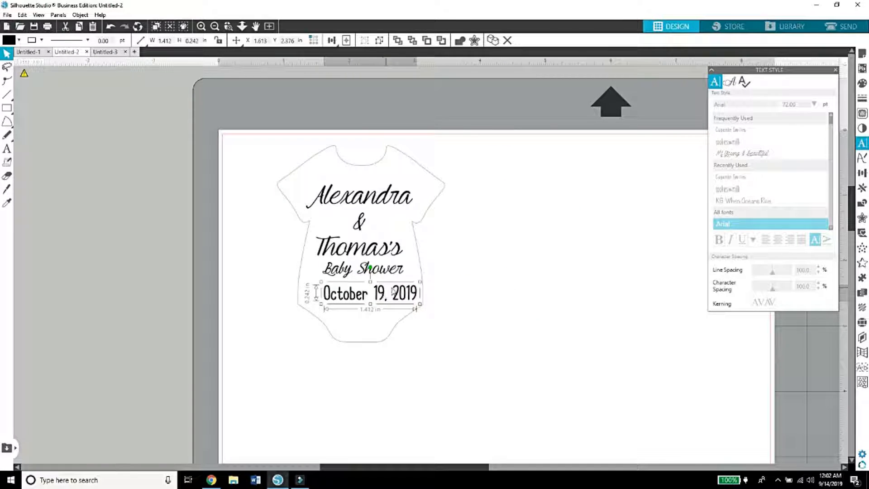
Shrink the date to about 1.11 in wide and enlarge "Baby Shower" to about 1.37 in, centring both under the names
{"action": "left_click_drag", "start_coordinate": [419, 283], "coordinate": [400, 287]}
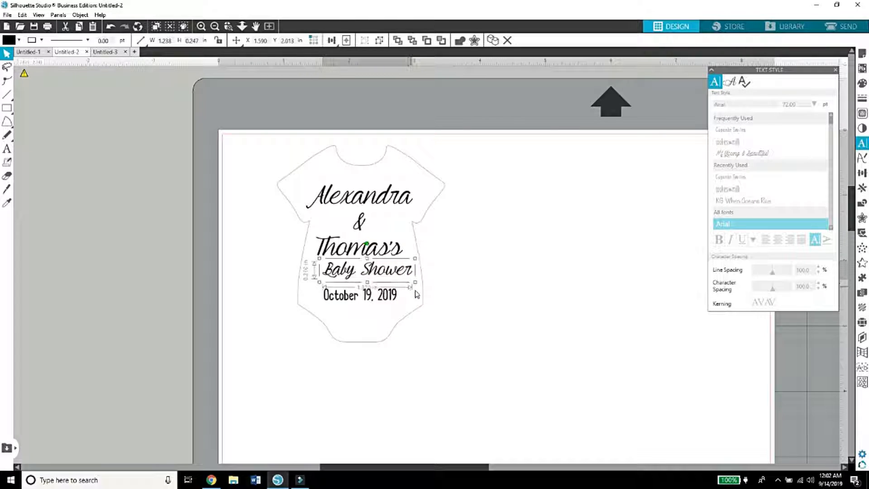
{"action": "left_click_drag", "start_coordinate": [401, 274], "coordinate": [395, 275]}
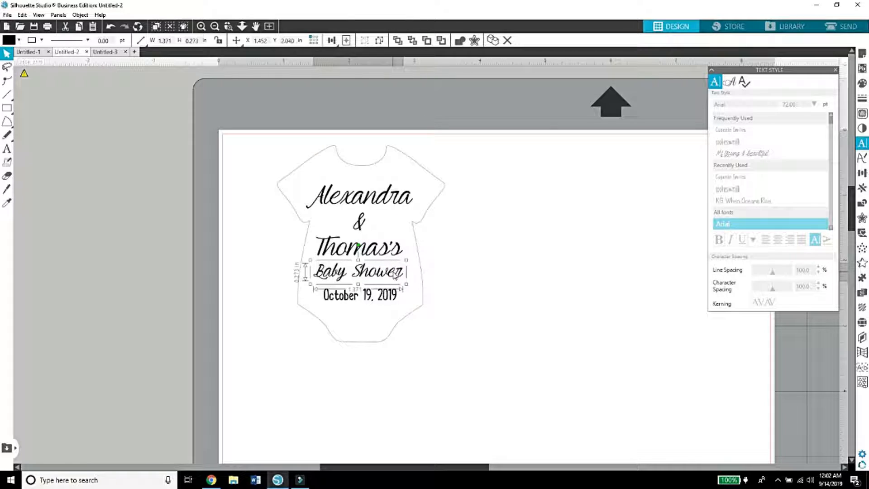
{"action": "left_click", "coordinate": [393, 293]}
{"action": "mouse_move", "coordinate": [390, 288]}
{"action": "left_mouse_down"}
{"action": "mouse_move", "coordinate": [395, 272]}
{"action": "mouse_move", "coordinate": [391, 288]}
{"action": "left_mouse_up"}
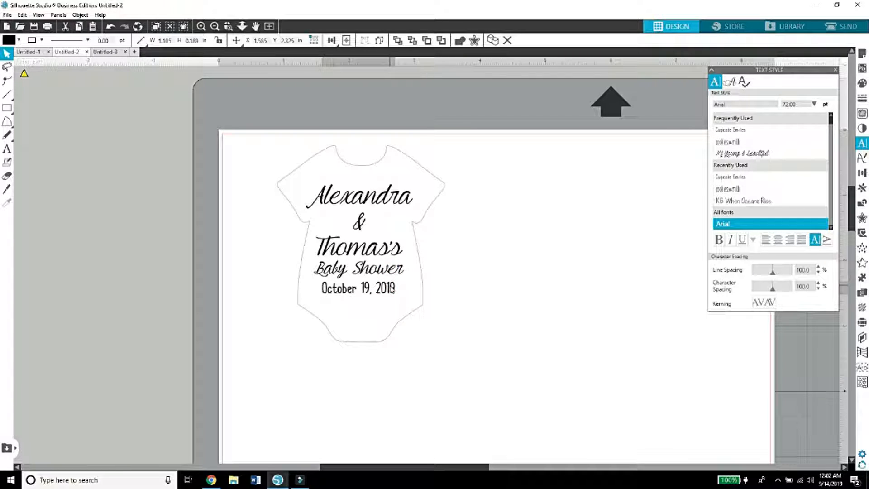
{"action": "left_click", "coordinate": [453, 278]}
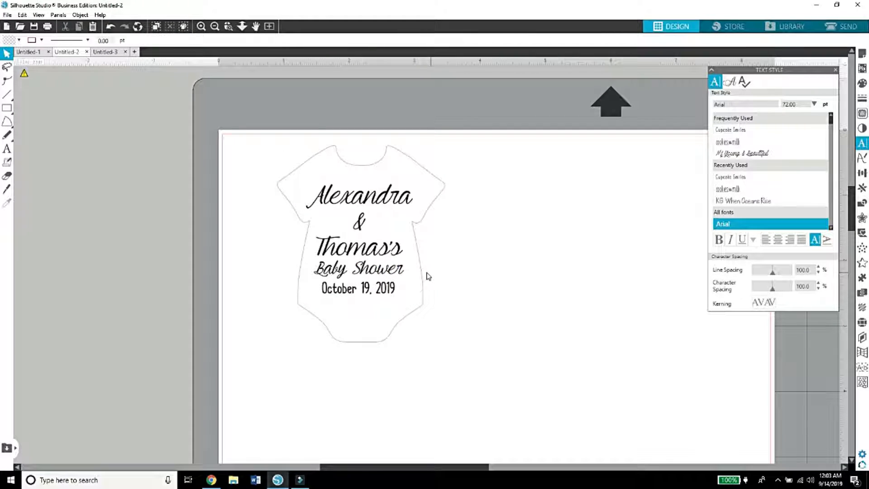
Slightly reduce the height of the names group and move "Baby Shower" and the date up closer beneath it
{"action": "left_click", "coordinate": [408, 258]}
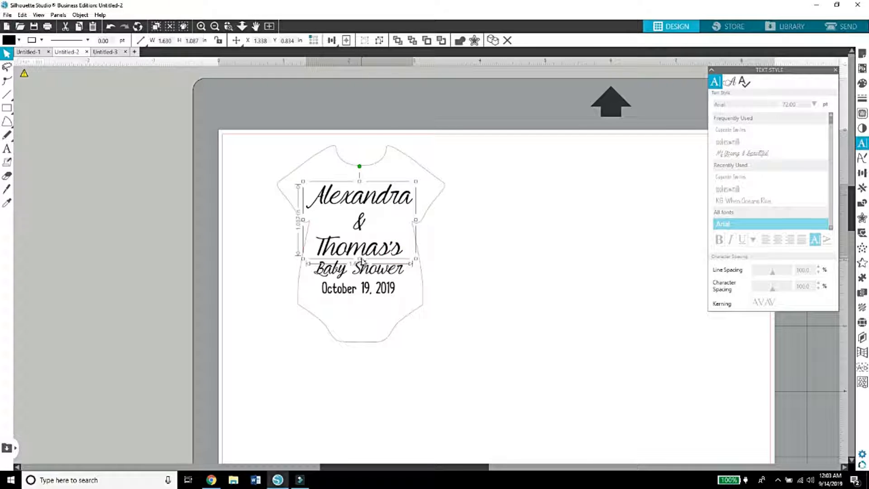
{"action": "left_click_drag", "start_coordinate": [361, 259], "coordinate": [392, 283]}
{"action": "left_click", "coordinate": [470, 271]}
{"action": "left_click", "coordinate": [470, 300]}
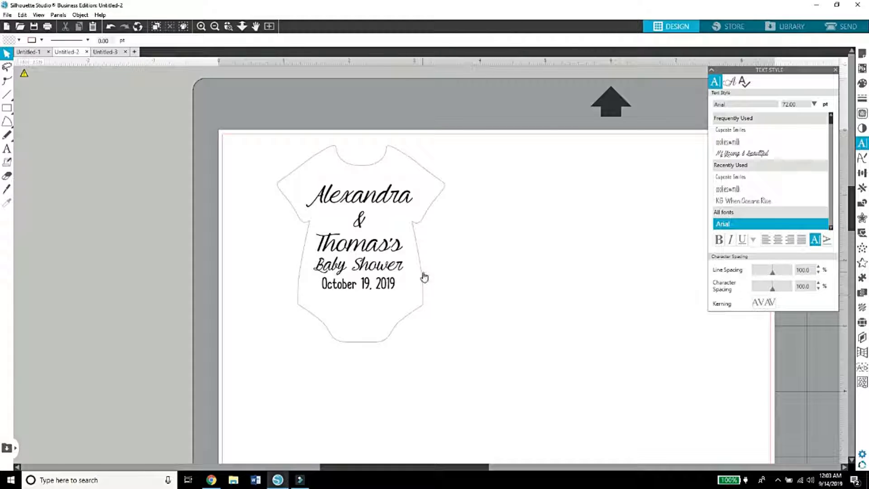
{"action": "left_click_drag", "start_coordinate": [391, 283], "coordinate": [392, 285]}
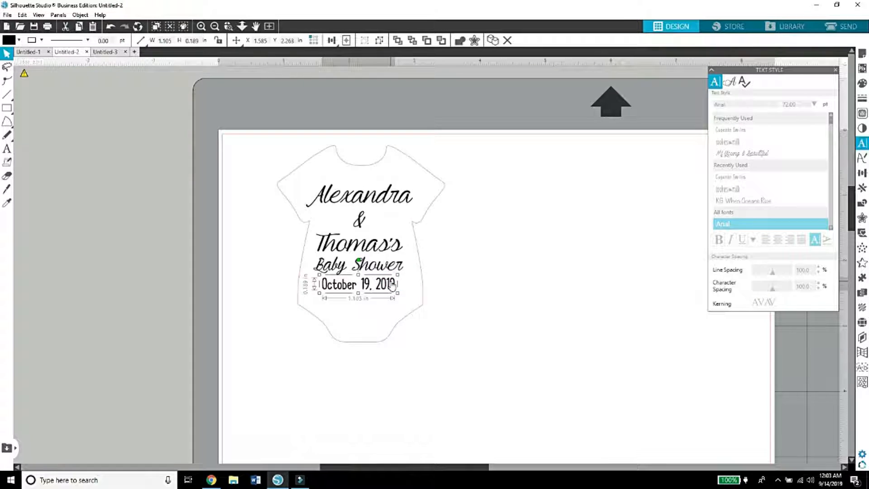
{"action": "left_click", "coordinate": [473, 293]}
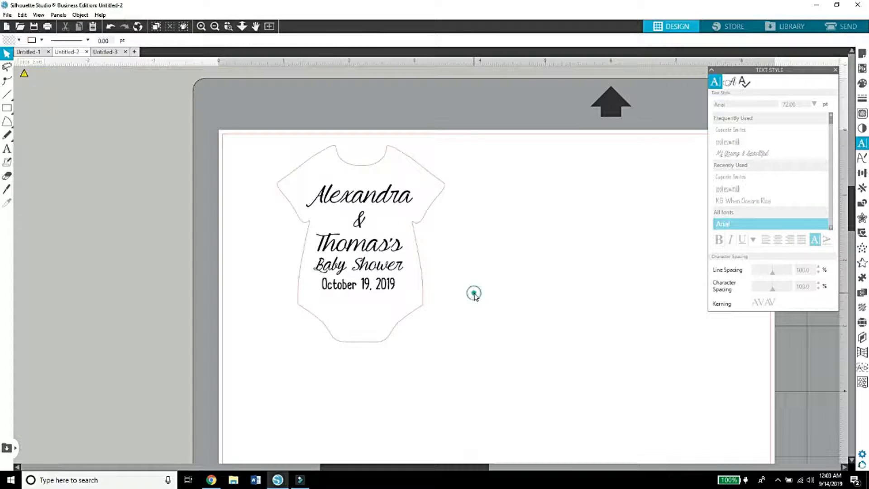
Nudge the "Baby Shower" line slightly to the right and down to balance it between the names and the date
{"action": "left_click", "coordinate": [400, 269]}
{"action": "key", "text": "Right"}
{"action": "key", "text": "Right"}
{"action": "key", "text": "Right"}
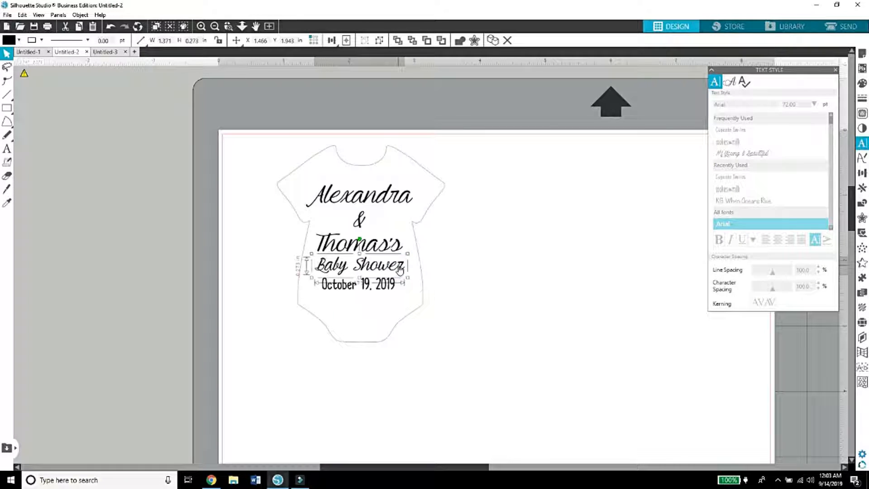
{"action": "key", "text": "Left"}
{"action": "key", "text": "Down"}
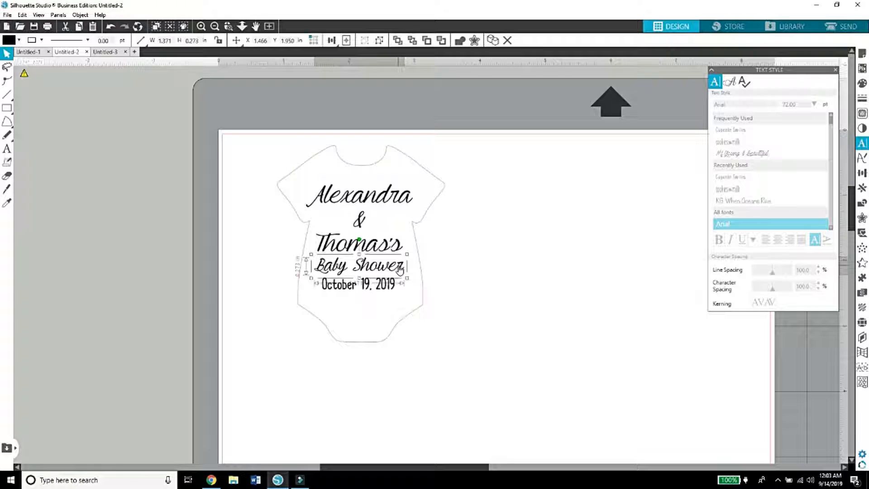
{"action": "key", "text": "Down"}
{"action": "key", "text": "Down"}
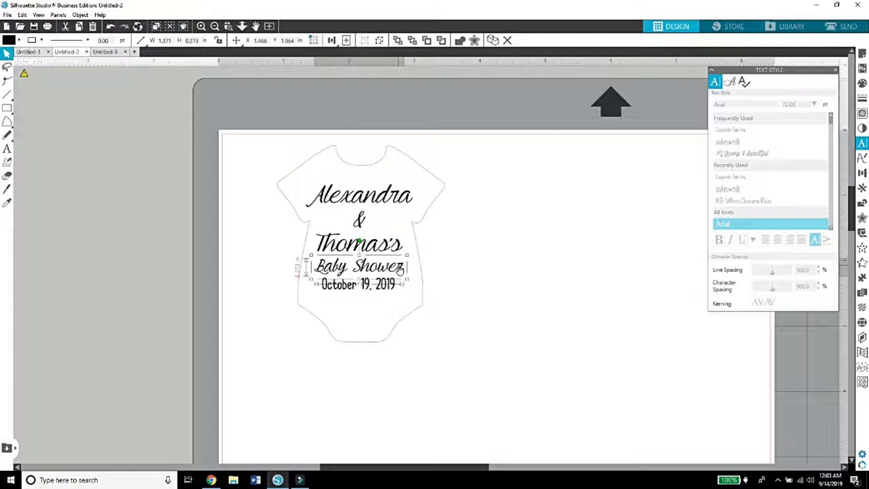
{"action": "key", "text": "Down"}
{"action": "left_click", "coordinate": [452, 273]}
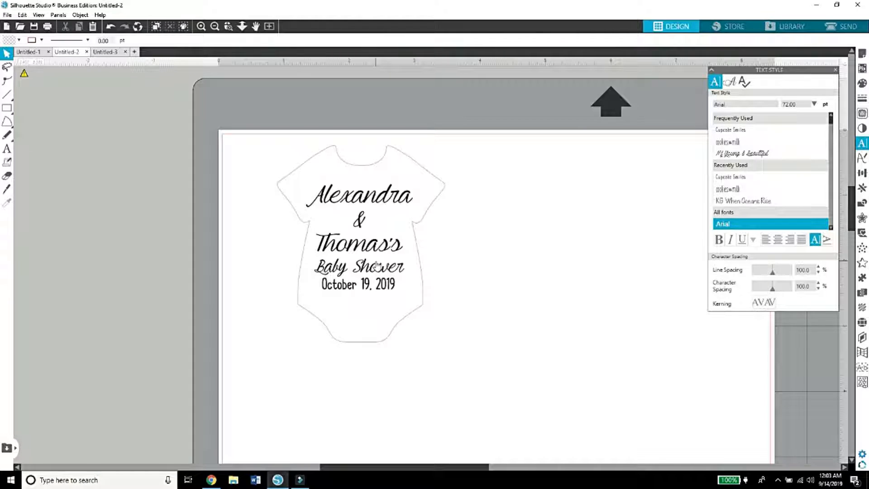
Bring the "floral pattern" image from the Pictures folder into the design and close the file browser
{"action": "left_click", "coordinate": [233, 480]}
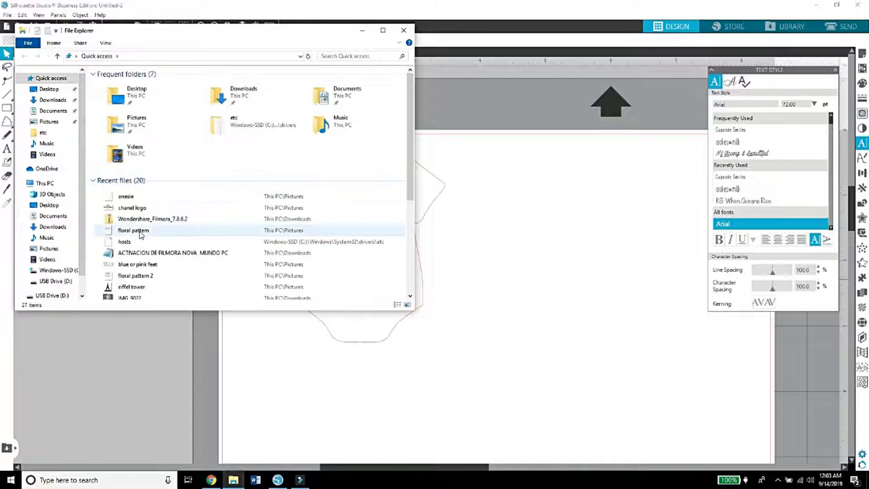
{"action": "left_click", "coordinate": [49, 122]}
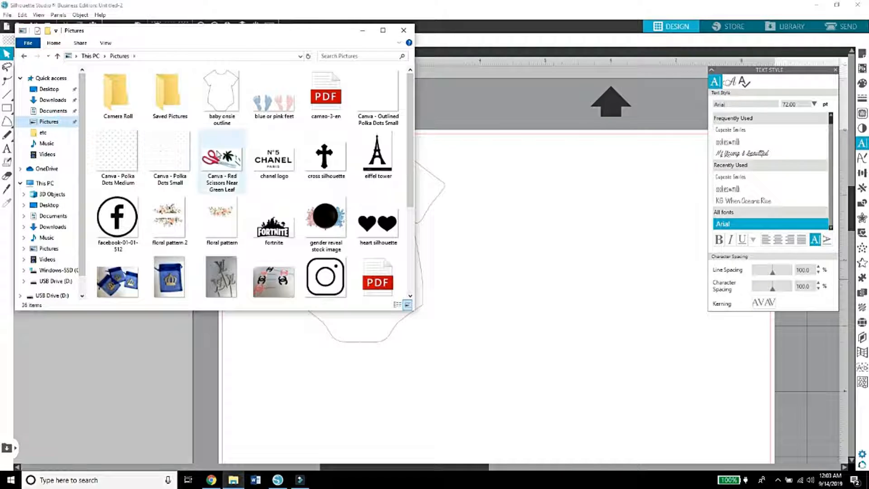
{"action": "scroll", "coordinate": [411, 146], "scroll_direction": "down", "scroll_amount": 1}
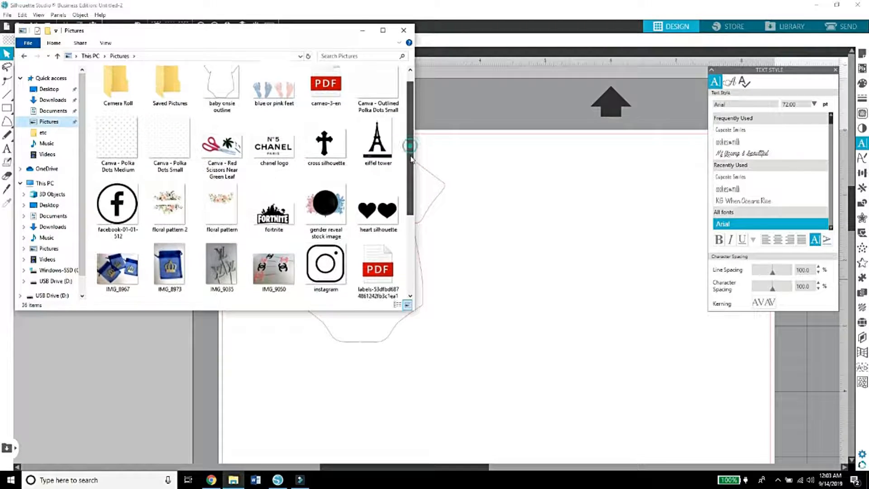
{"action": "left_click_drag", "start_coordinate": [231, 170], "coordinate": [532, 199]}
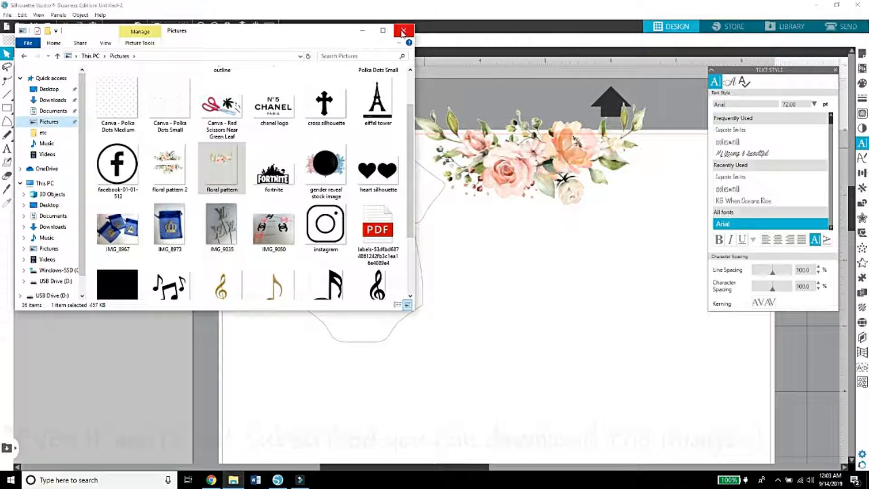
{"action": "left_click", "coordinate": [403, 29]}
Position the floral image on the empty page area beside the onesie, clear of its outline
{"action": "left_click_drag", "start_coordinate": [638, 136], "coordinate": [402, 270]}
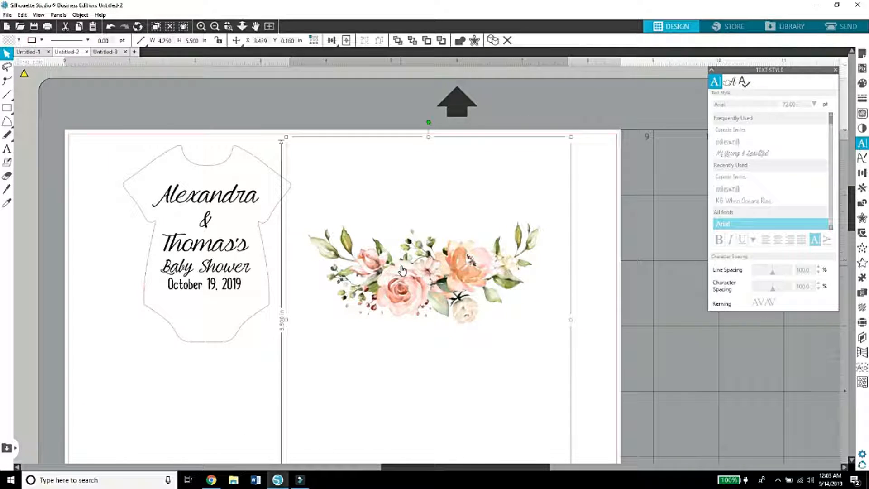
{"action": "left_click", "coordinate": [221, 29]}
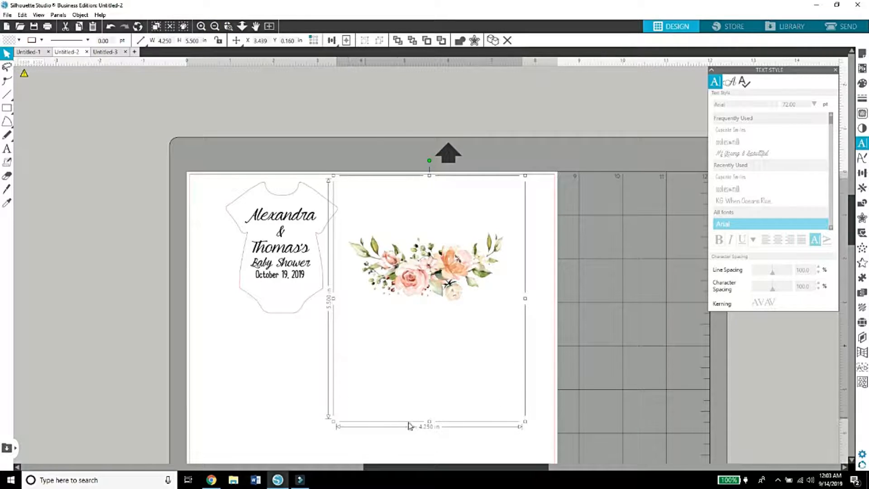
{"action": "left_click_drag", "start_coordinate": [430, 258], "coordinate": [452, 259]}
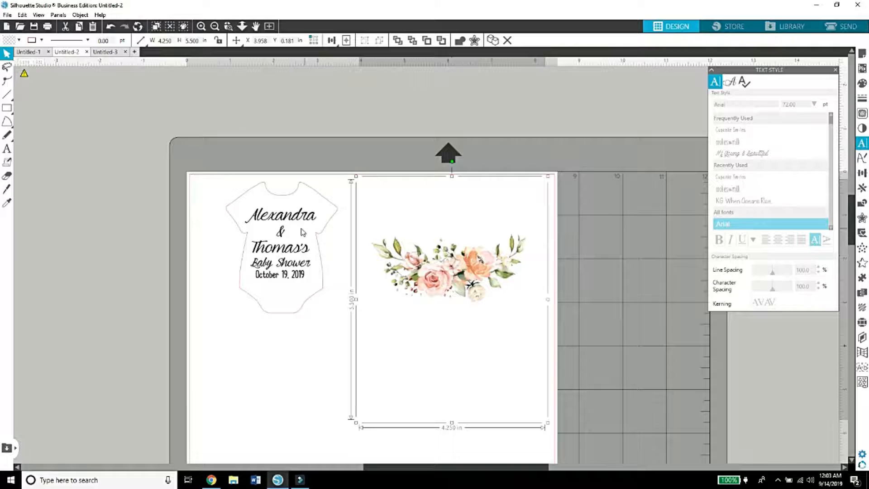
Slice across the floral image with the Knife tool above and below the flowers to separate the blank areas
{"action": "left_click", "coordinate": [6, 189]}
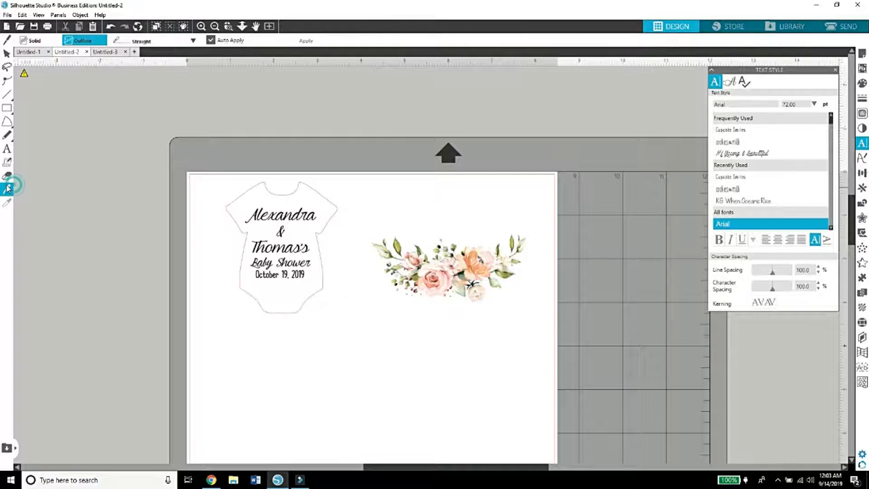
{"action": "mouse_move", "coordinate": [327, 324]}
{"action": "left_mouse_down"}
{"action": "mouse_move", "coordinate": [533, 300]}
{"action": "mouse_move", "coordinate": [579, 319]}
{"action": "left_mouse_up"}
{"action": "left_click_drag", "start_coordinate": [346, 199], "coordinate": [561, 203]}
{"action": "mouse_move", "coordinate": [347, 229]}
{"action": "left_mouse_down"}
{"action": "mouse_move", "coordinate": [533, 194]}
{"action": "mouse_move", "coordinate": [558, 220]}
{"action": "left_mouse_up"}
{"action": "left_click_drag", "start_coordinate": [350, 305], "coordinate": [568, 307]}
{"action": "left_click", "coordinate": [7, 53]}
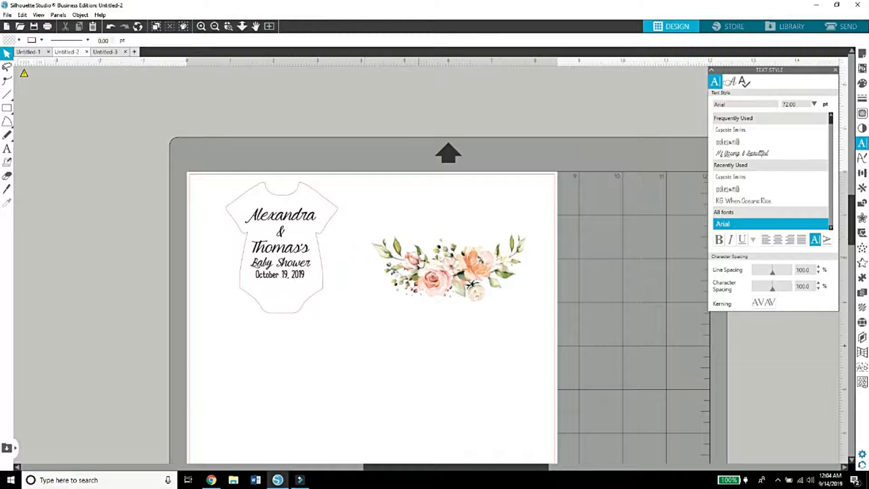
Scale the trimmed flowers to about 2.2 in wide and place them across the bottom of the onesie
{"action": "left_click_drag", "start_coordinate": [451, 267], "coordinate": [435, 268]}
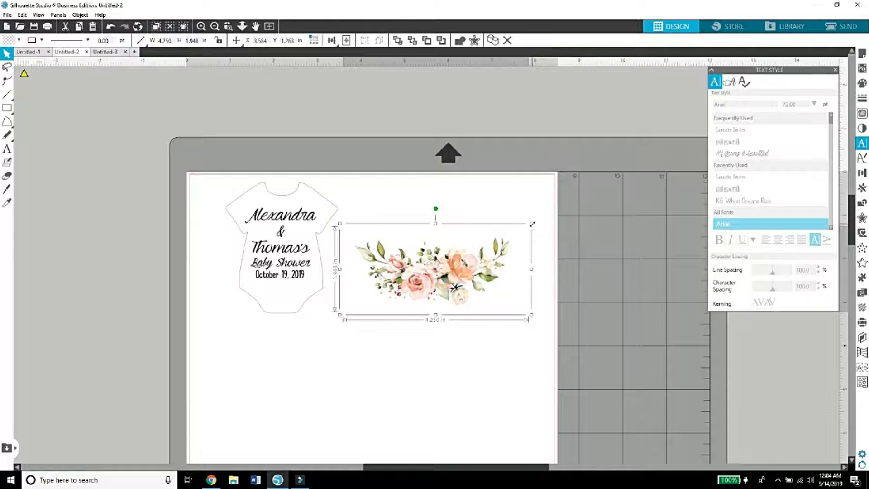
{"action": "left_click_drag", "start_coordinate": [532, 223], "coordinate": [438, 271]}
{"action": "left_click_drag", "start_coordinate": [388, 292], "coordinate": [291, 294]}
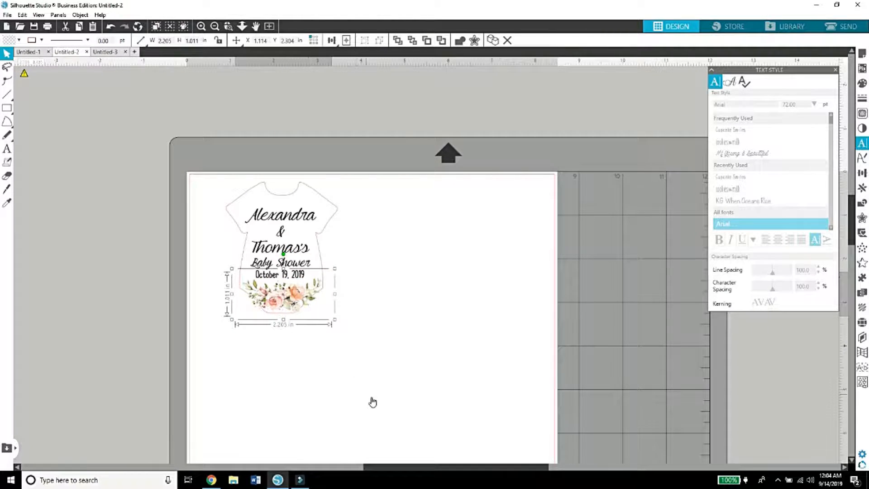
Cut the invisible blank pieces left over from the sliced floral image out of the page area beside the onesie
{"action": "left_click_drag", "start_coordinate": [399, 469], "coordinate": [367, 464]}
{"action": "left_click_drag", "start_coordinate": [445, 264], "coordinate": [610, 420]}
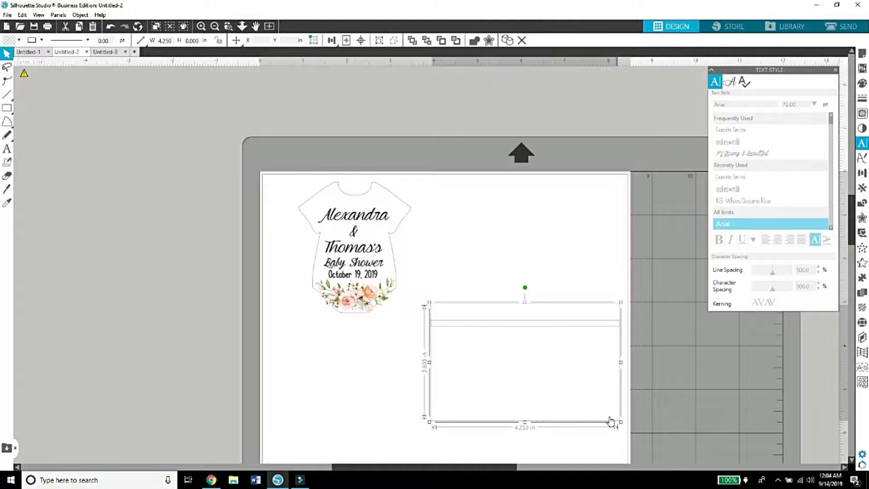
{"action": "right_click", "coordinate": [547, 323]}
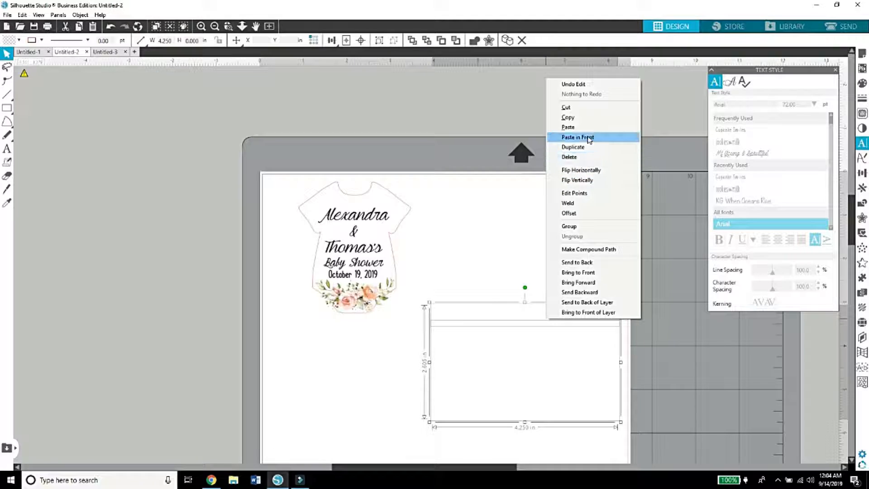
{"action": "left_click", "coordinate": [595, 107]}
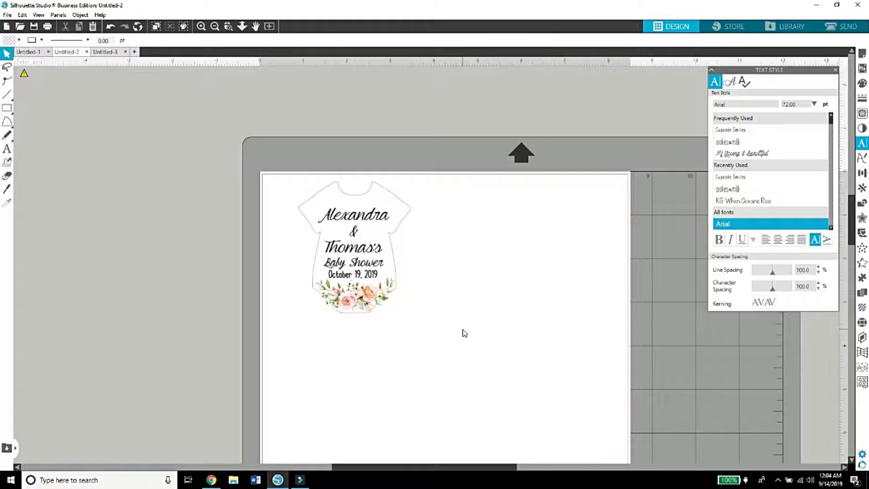
Cut out the tiny leftover sliver of the floral image on the empty page below the onesie
{"action": "left_click_drag", "start_coordinate": [420, 255], "coordinate": [691, 448]}
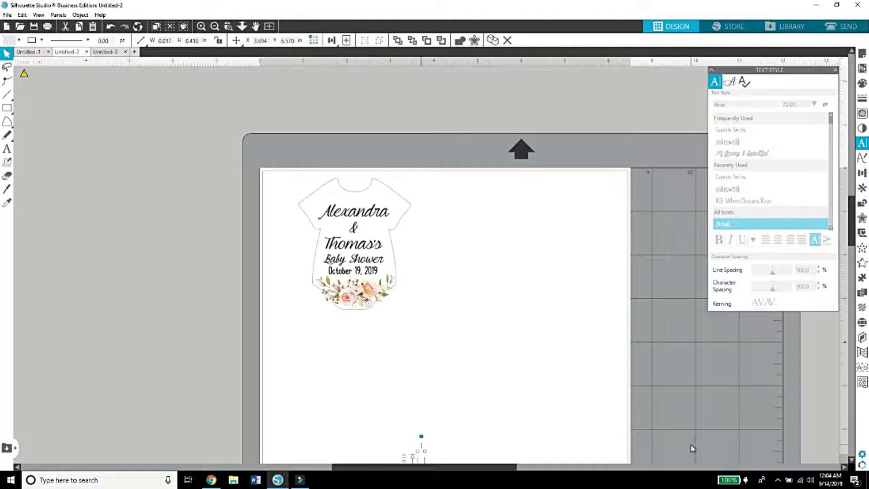
{"action": "left_click_drag", "start_coordinate": [851, 229], "coordinate": [852, 245]}
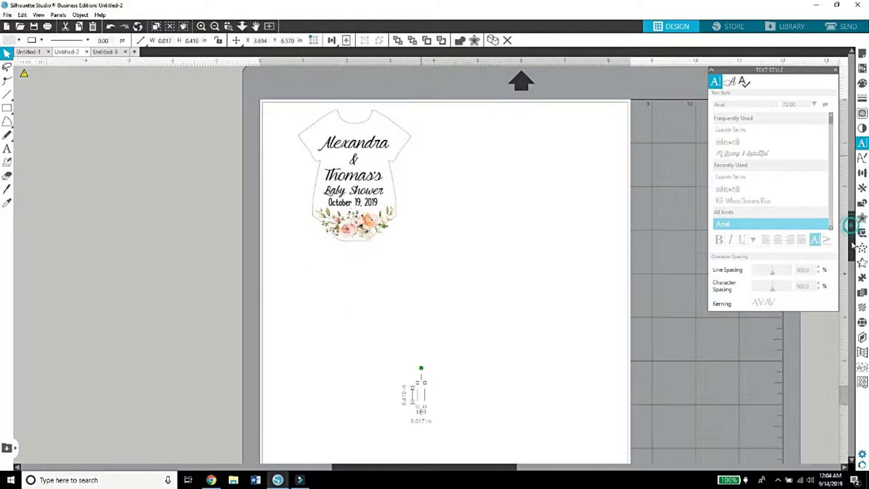
{"action": "double_click", "coordinate": [422, 396]}
{"action": "left_click", "coordinate": [373, 383]}
{"action": "left_click_drag", "start_coordinate": [373, 372], "coordinate": [477, 417]}
{"action": "right_click", "coordinate": [425, 398]}
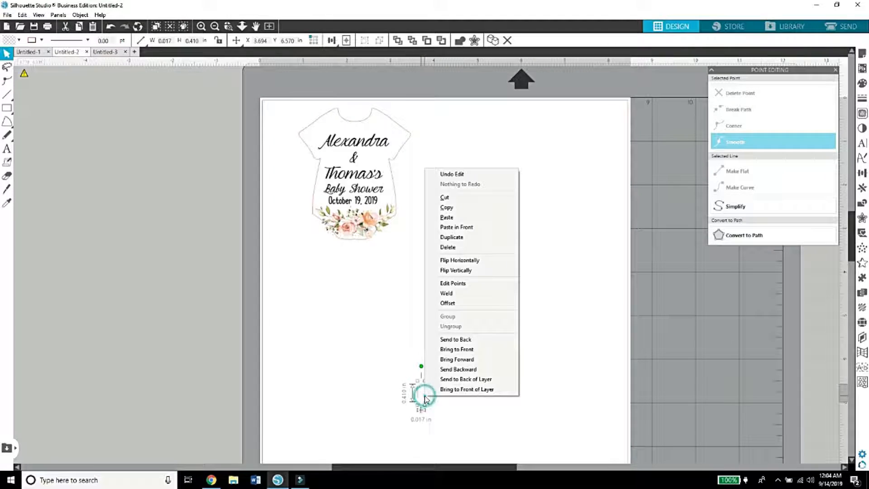
{"action": "left_click", "coordinate": [443, 196]}
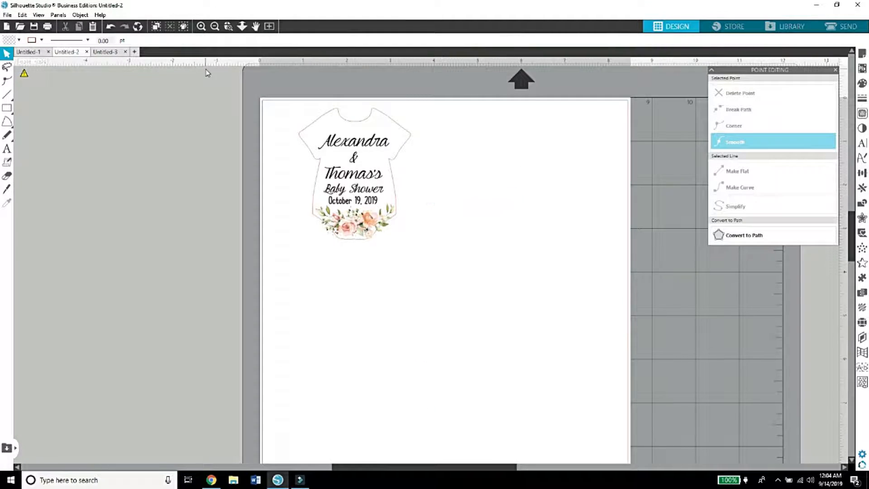
Nudge the date line down to just above the flowers and lower the "Baby Shower" line slightly above it
{"action": "left_click", "coordinate": [201, 26]}
{"action": "left_click", "coordinate": [201, 26]}
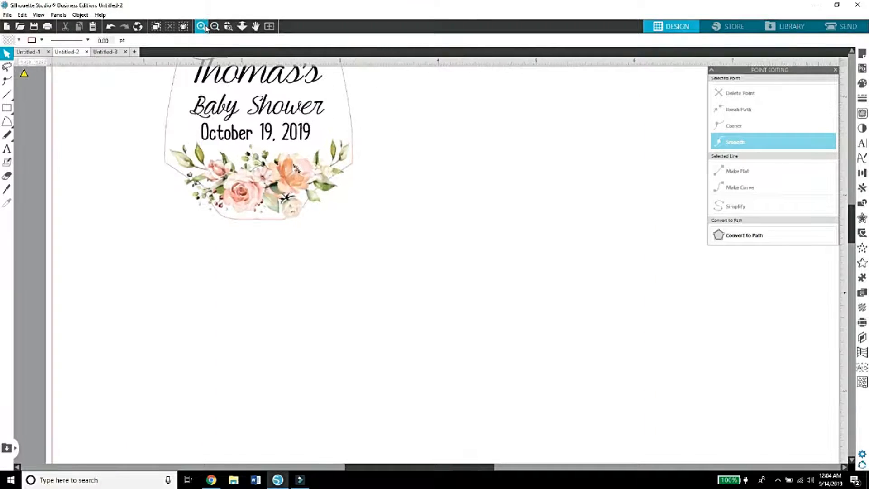
{"action": "left_click_drag", "start_coordinate": [852, 230], "coordinate": [853, 200]}
{"action": "left_click_drag", "start_coordinate": [443, 474], "coordinate": [390, 460]}
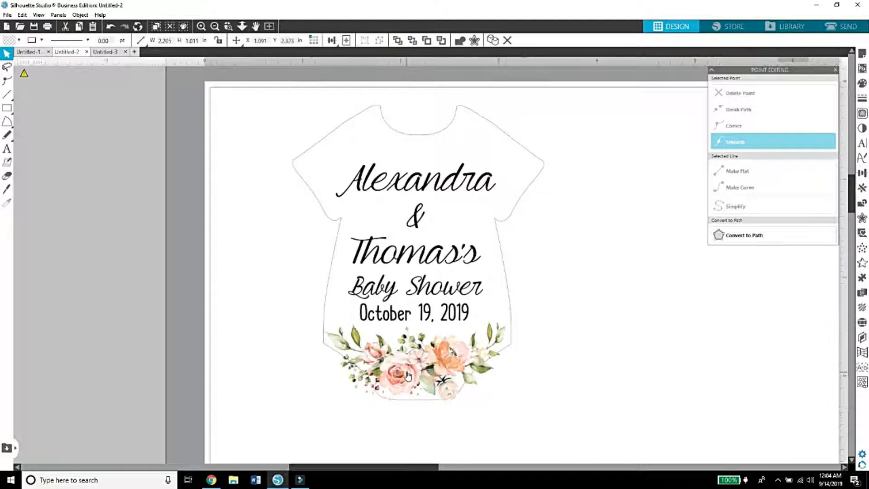
{"action": "left_click", "coordinate": [521, 389]}
{"action": "left_click", "coordinate": [433, 312]}
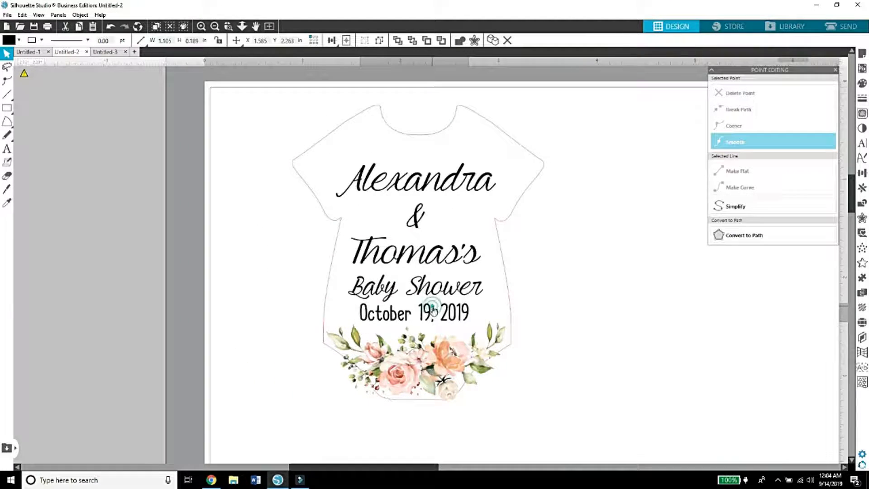
{"action": "key", "text": "Down"}
{"action": "key", "text": "Down"}
{"action": "key", "text": "Down"}
{"action": "key", "text": "Down"}
{"action": "key", "text": "Down"}
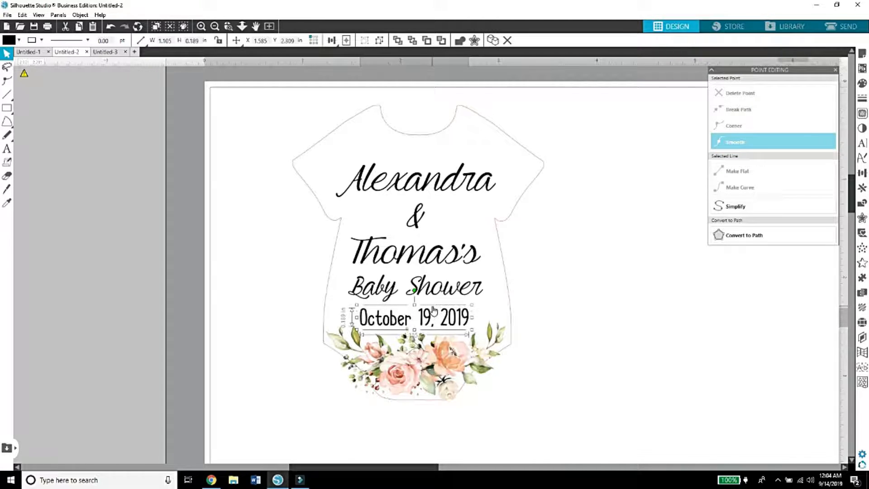
{"action": "left_click", "coordinate": [432, 297]}
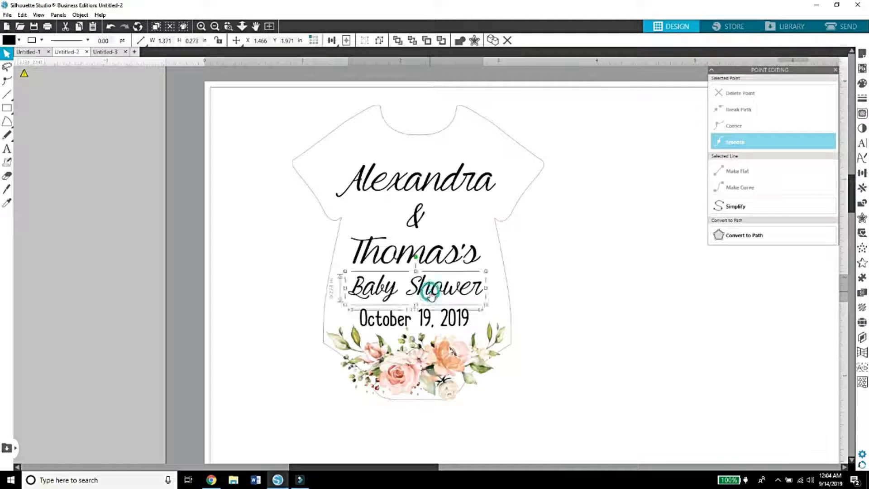
{"action": "left_click", "coordinate": [613, 364]}
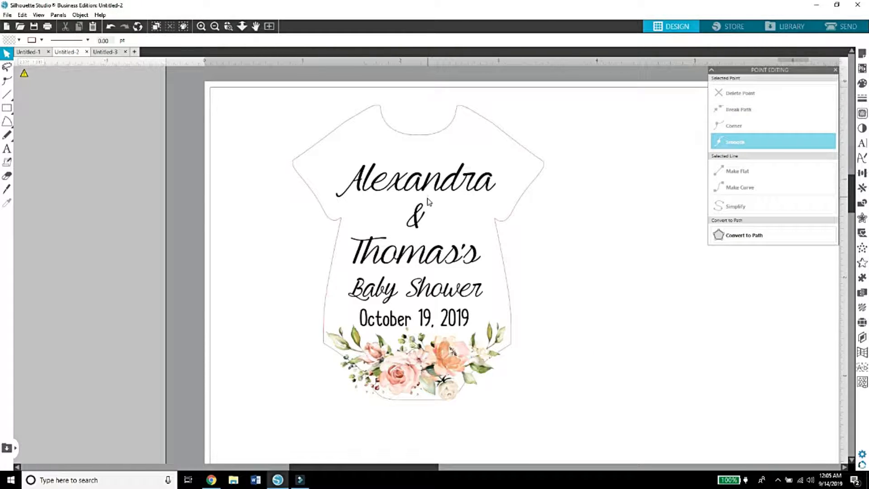
Fine-tune the vertical position of the parents' names block between the onesie's neckline and the "Baby Shower" line
{"action": "left_click_drag", "start_coordinate": [421, 214], "coordinate": [422, 207]}
{"action": "left_click", "coordinate": [438, 216]}
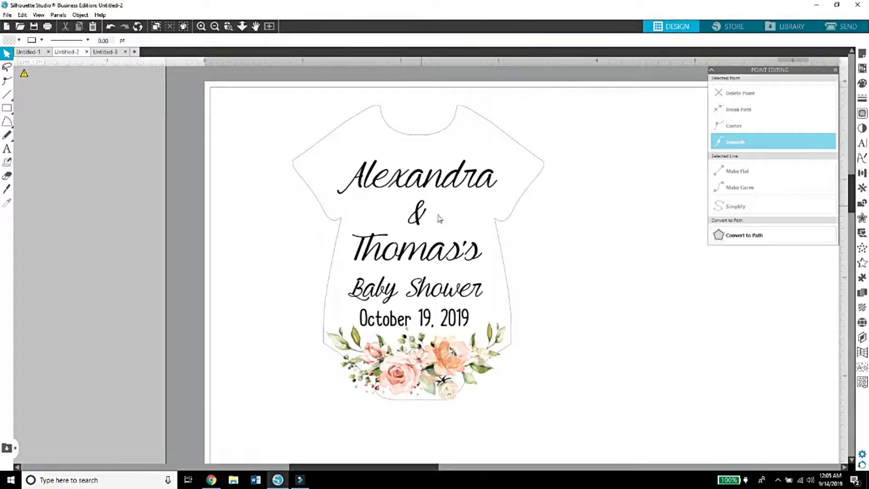
{"action": "left_click", "coordinate": [454, 365]}
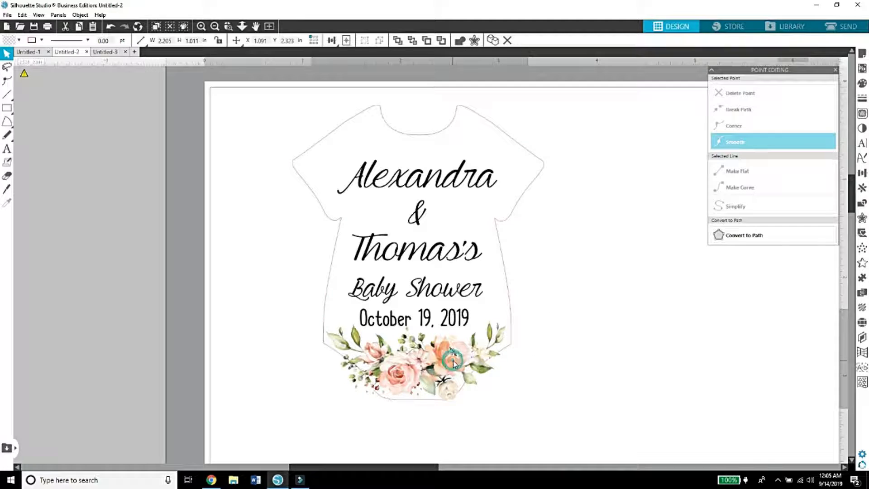
{"action": "left_click_drag", "start_coordinate": [438, 258], "coordinate": [438, 264]}
{"action": "left_click", "coordinate": [527, 248]}
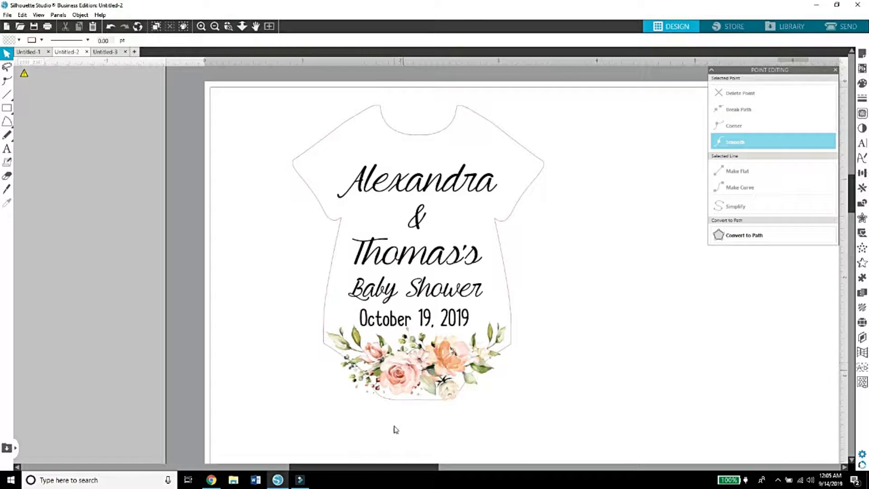
{"action": "left_click_drag", "start_coordinate": [395, 465], "coordinate": [415, 464]}
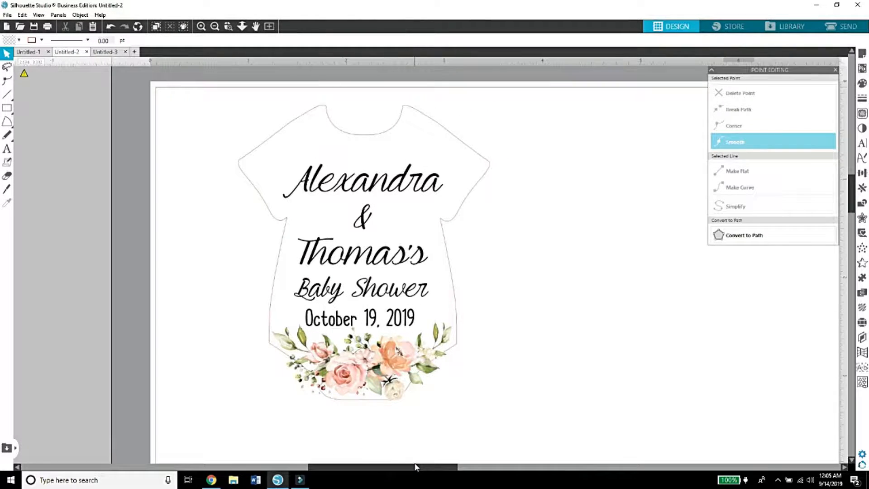
Switch to Chrome and search Google Images for "heart silhouette"
{"action": "left_click", "coordinate": [212, 479]}
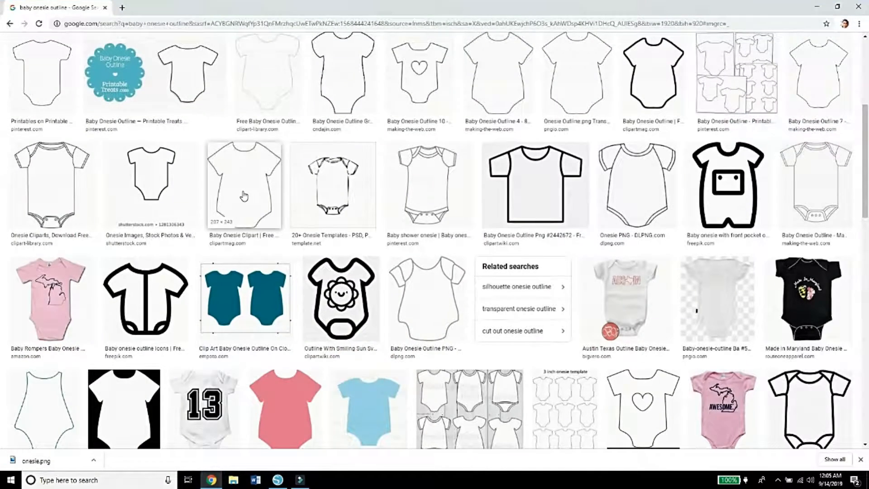
{"action": "scroll", "coordinate": [690, 158], "scroll_direction": "up", "scroll_amount": 5}
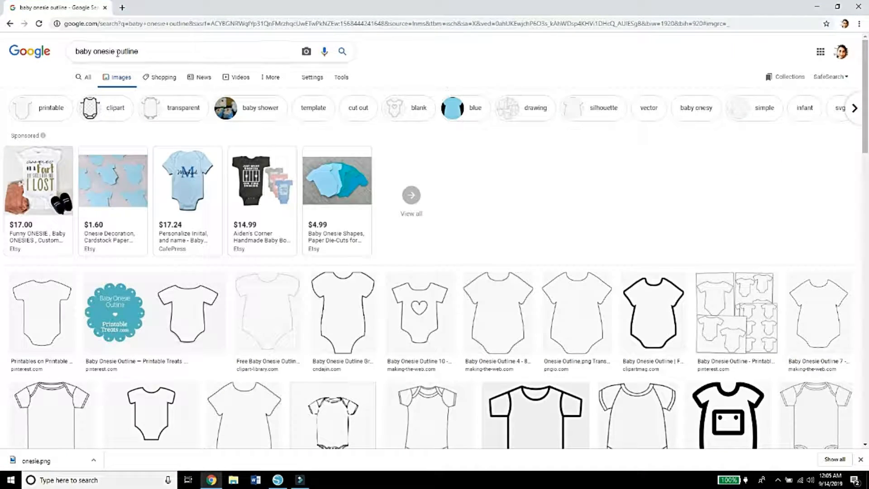
{"action": "triple_click", "coordinate": [153, 51]}
{"action": "type", "text": "he"}
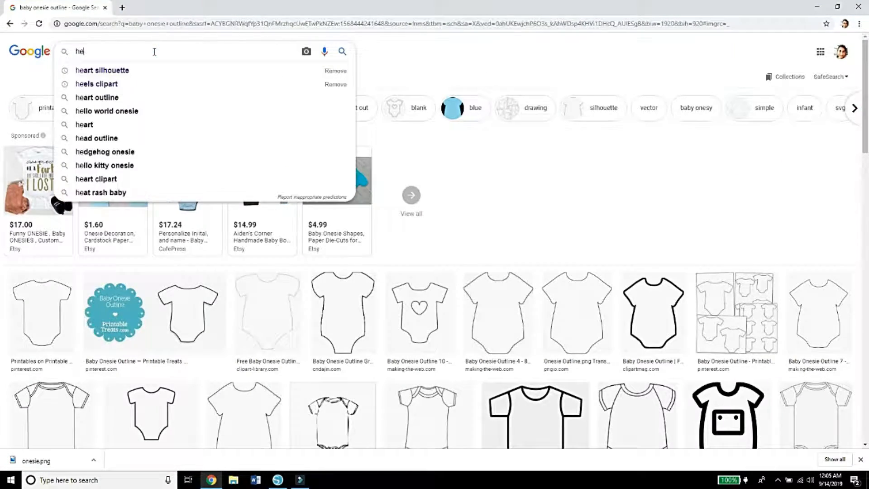
{"action": "type", "text": "art"}
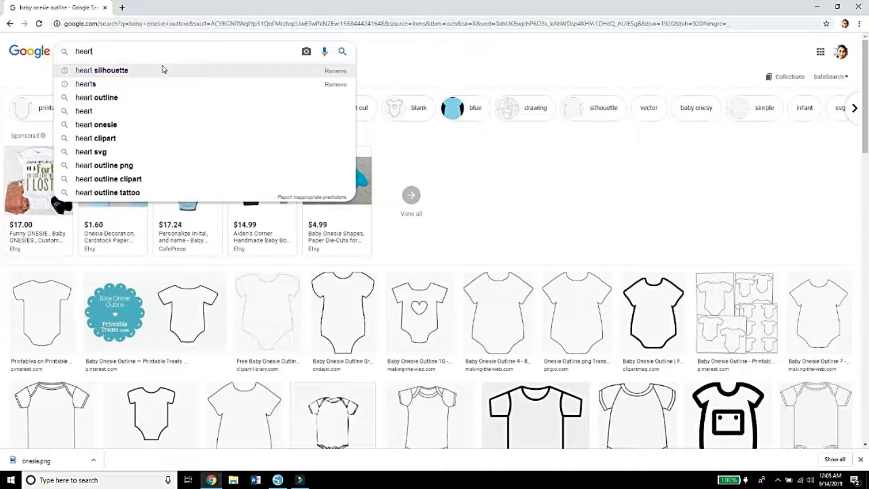
{"action": "left_click", "coordinate": [162, 70]}
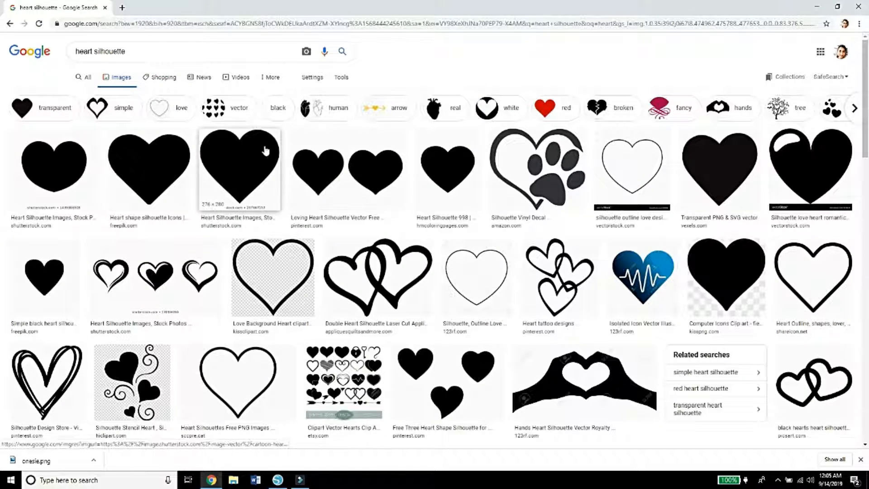
Preview the solid black "Heart Silhouette 998" image from the results and close the preview
{"action": "left_click", "coordinate": [448, 183]}
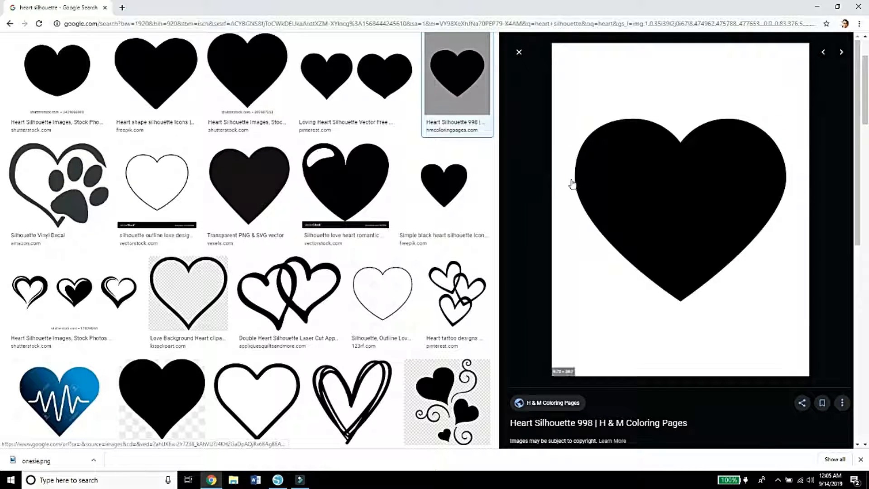
{"action": "right_click", "coordinate": [610, 170]}
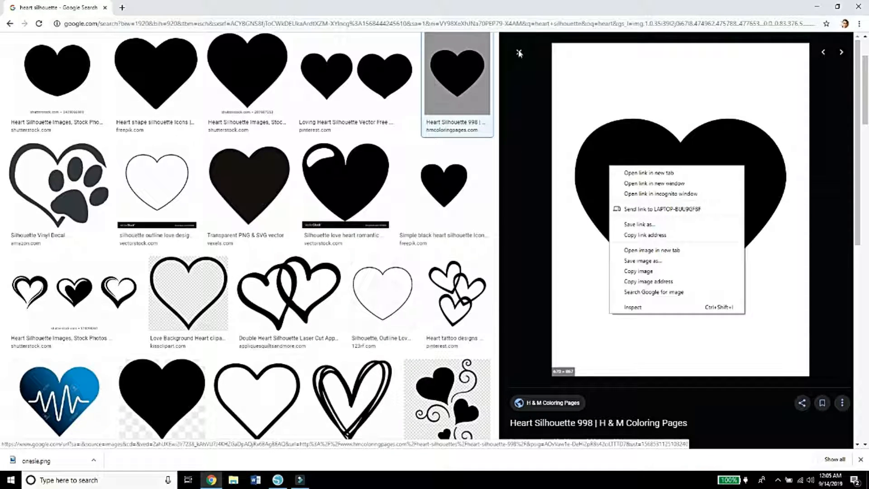
{"action": "left_click", "coordinate": [519, 53]}
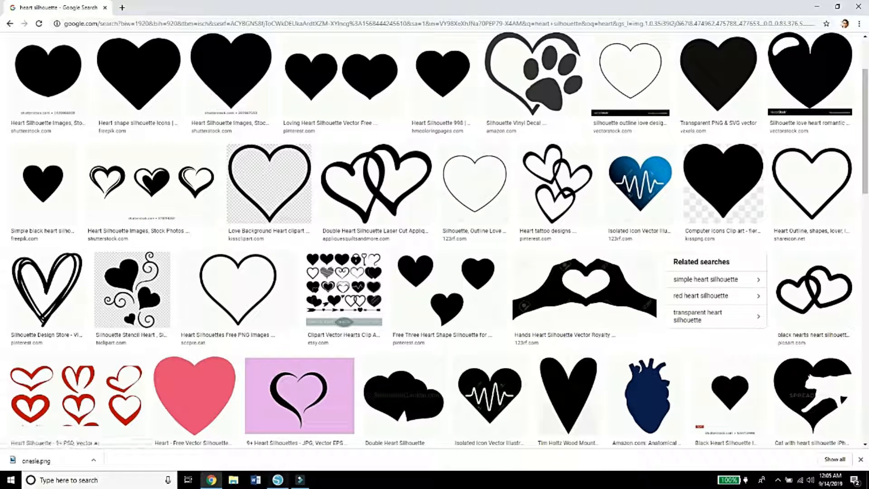
Switch back to Silhouette Studio, bring in the "heart silhouette" image from the Pictures folder and close the file browser
{"action": "mouse_move", "coordinate": [287, 485]}
{"action": "left_click", "coordinate": [280, 457]}
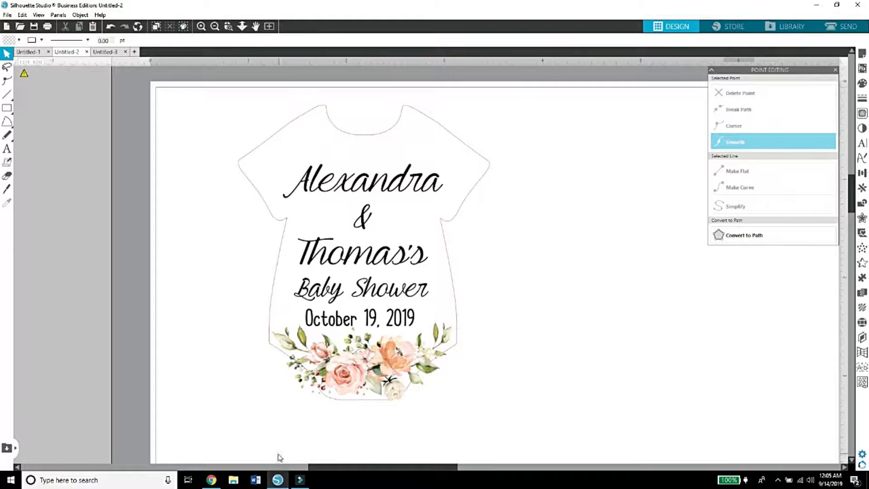
{"action": "left_click", "coordinate": [233, 480]}
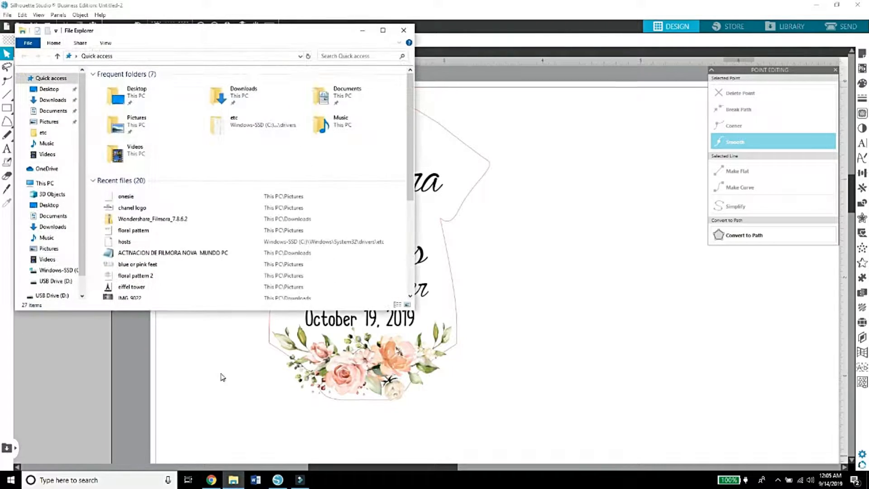
{"action": "left_click", "coordinate": [49, 121]}
{"action": "left_click_drag", "start_coordinate": [378, 224], "coordinate": [515, 266]}
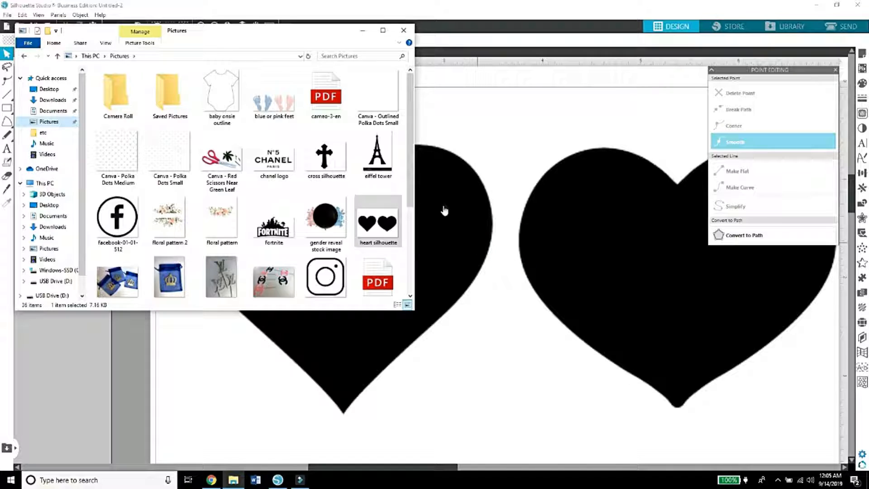
{"action": "left_click", "coordinate": [403, 30]}
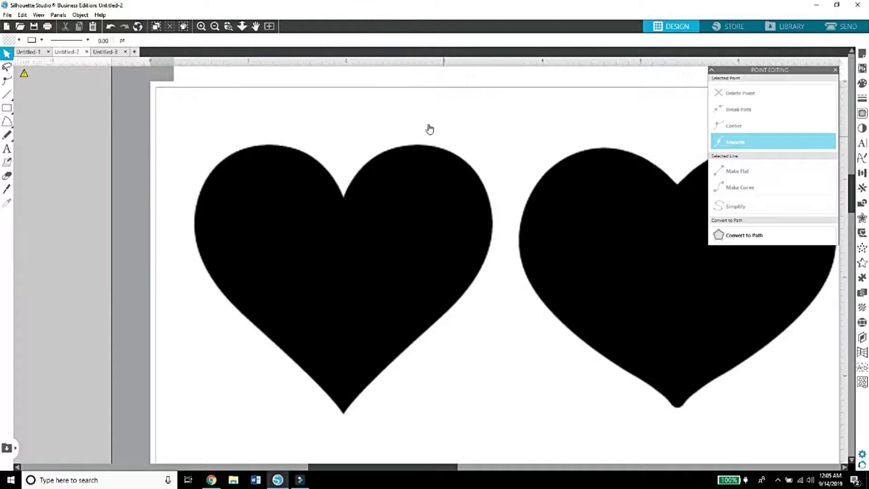
Position the heart silhouette image beside the onesie, clear of its outline
{"action": "left_click", "coordinate": [215, 27]}
{"action": "left_click", "coordinate": [214, 27]}
{"action": "left_click_drag", "start_coordinate": [360, 314], "coordinate": [527, 337]}
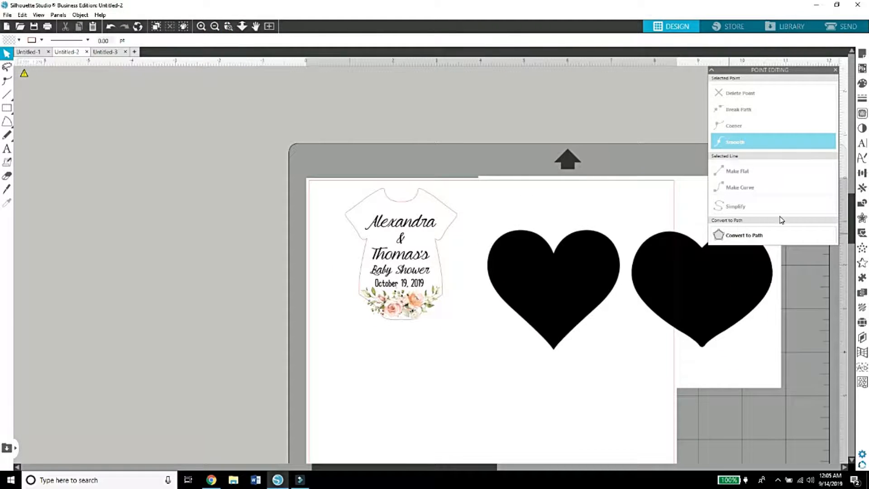
Trace the heart nearest the onesie with the scale at 4, move the source image off the page and select the traced outline
{"action": "left_click", "coordinate": [862, 115]}
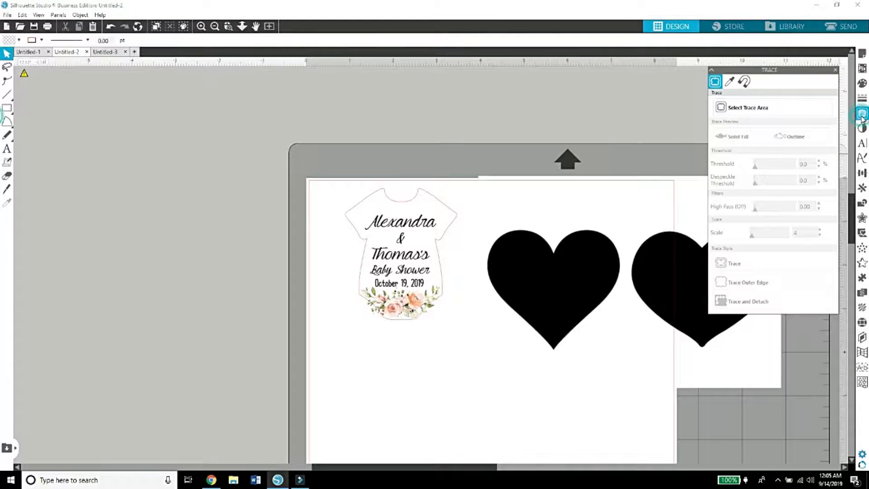
{"action": "left_click", "coordinate": [749, 112]}
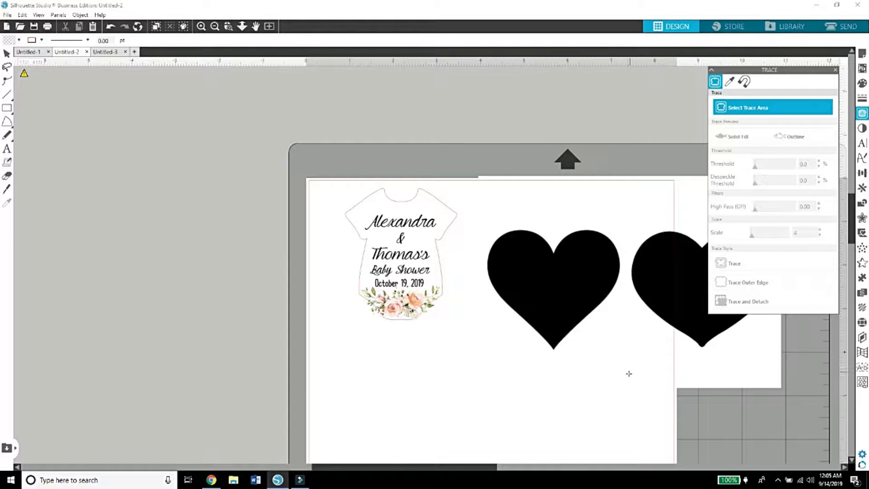
{"action": "mouse_move", "coordinate": [623, 371]}
{"action": "left_mouse_down"}
{"action": "mouse_move", "coordinate": [617, 225]}
{"action": "mouse_move", "coordinate": [579, 206]}
{"action": "mouse_move", "coordinate": [499, 203]}
{"action": "mouse_move", "coordinate": [479, 212]}
{"action": "left_mouse_up"}
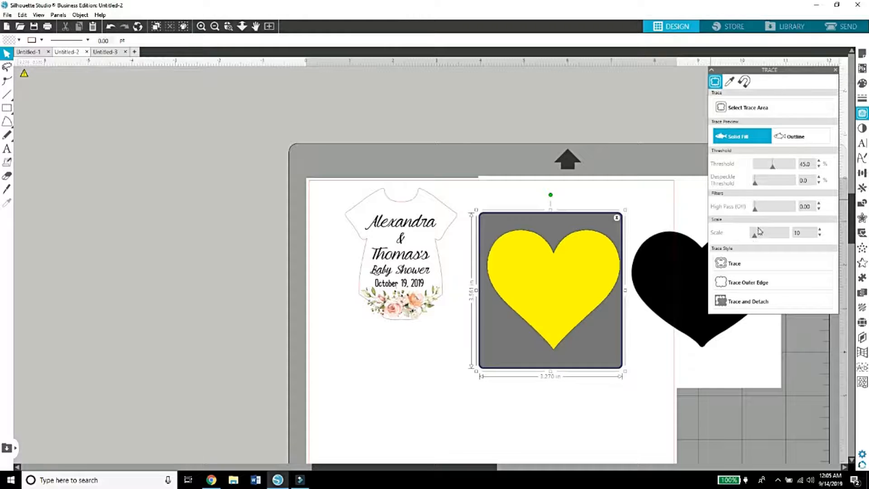
{"action": "left_click_drag", "start_coordinate": [757, 236], "coordinate": [752, 235]}
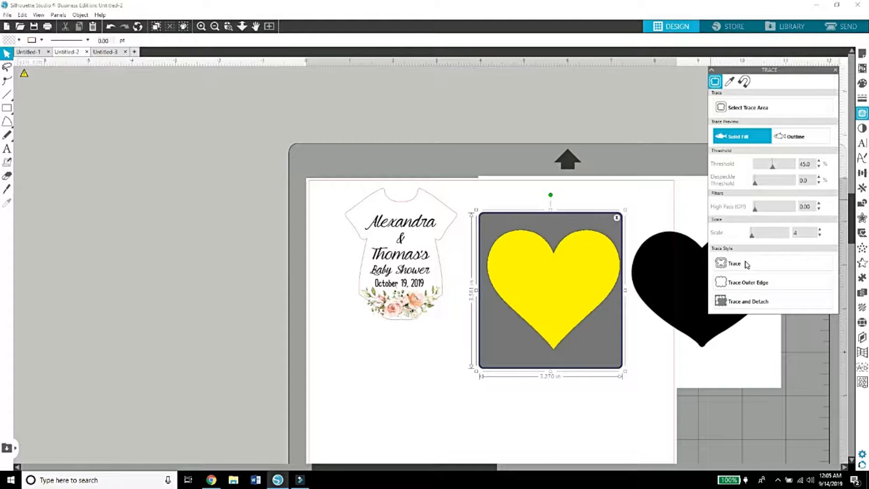
{"action": "left_click", "coordinate": [747, 264]}
{"action": "left_click_drag", "start_coordinate": [582, 260], "coordinate": [868, 259]}
{"action": "left_click", "coordinate": [553, 302]}
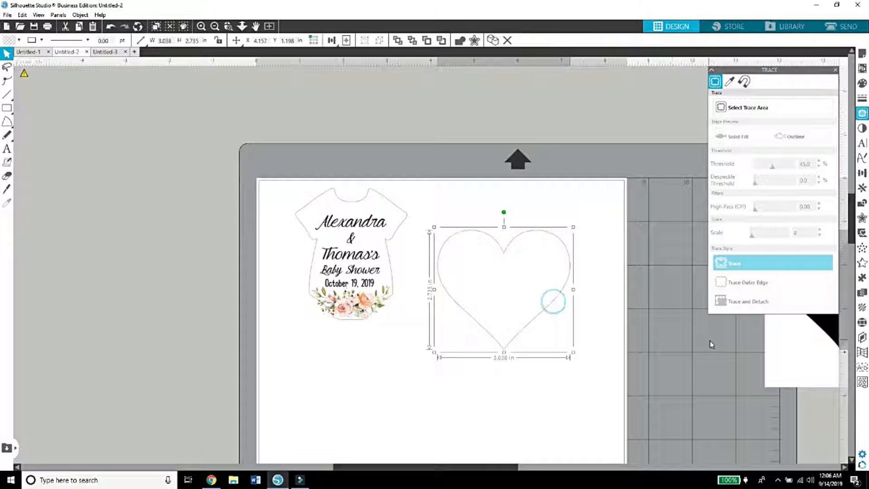
Bring the source heart silhouette image back beside the page and cut it from the design
{"action": "left_click", "coordinate": [772, 343]}
{"action": "left_click_drag", "start_coordinate": [771, 343], "coordinate": [627, 342]}
{"action": "right_click", "coordinate": [627, 346]}
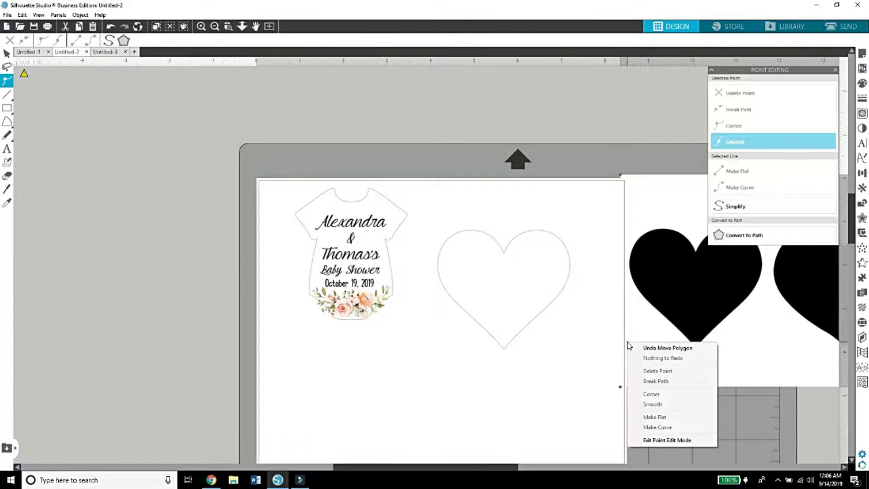
{"action": "left_click", "coordinate": [587, 345]}
{"action": "right_click", "coordinate": [661, 340]}
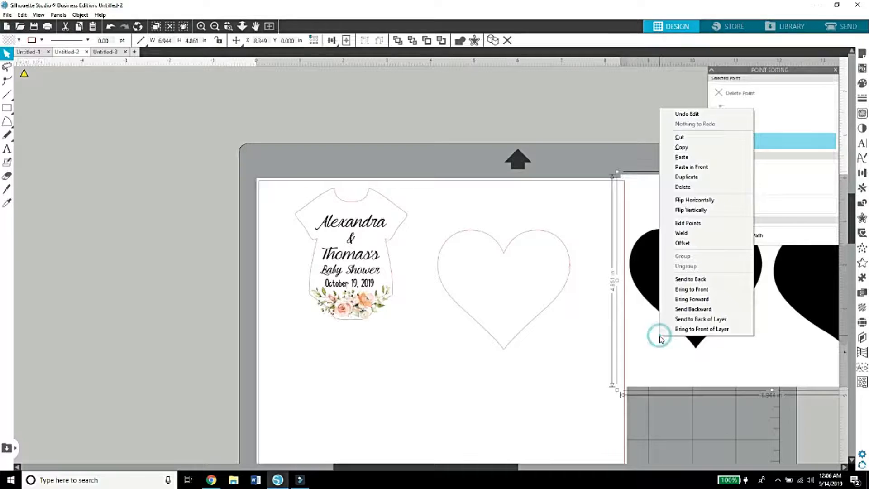
{"action": "left_click", "coordinate": [697, 139]}
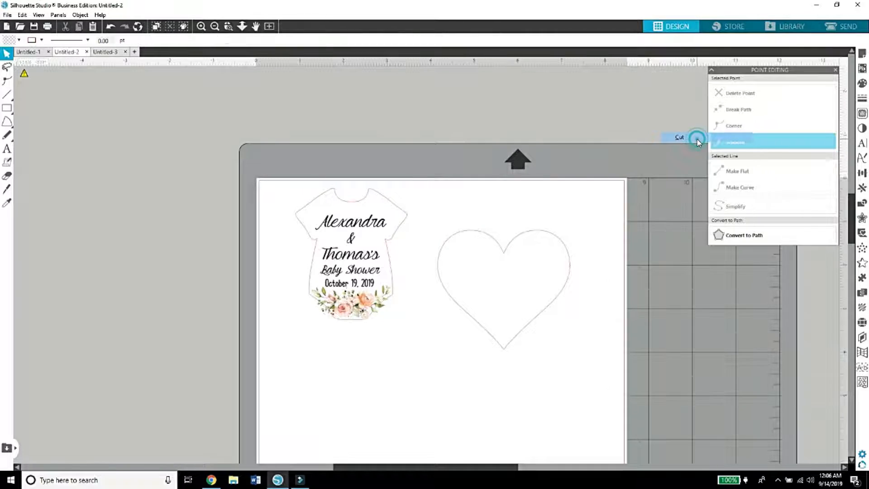
Shrink the heart outline to 0.254 in wide and place it centred between the onesie's neckline and the names
{"action": "left_click", "coordinate": [549, 302]}
{"action": "left_click_drag", "start_coordinate": [573, 351], "coordinate": [464, 249]}
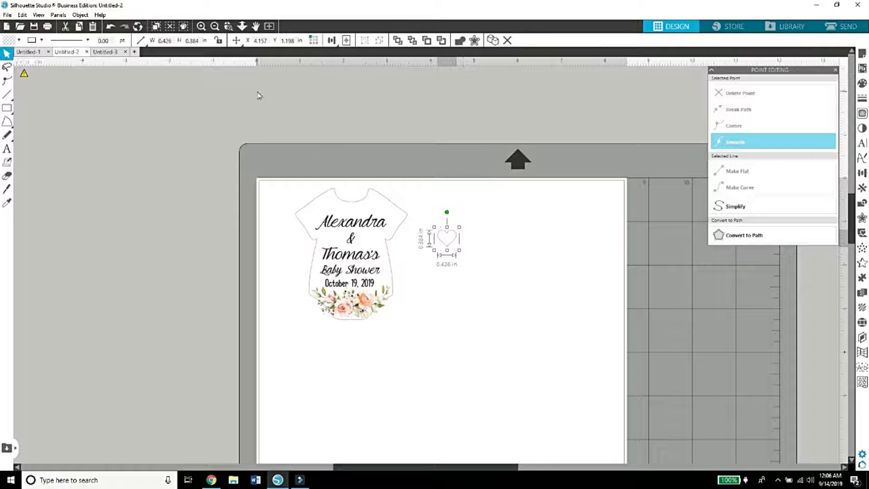
{"action": "left_click", "coordinate": [201, 26]}
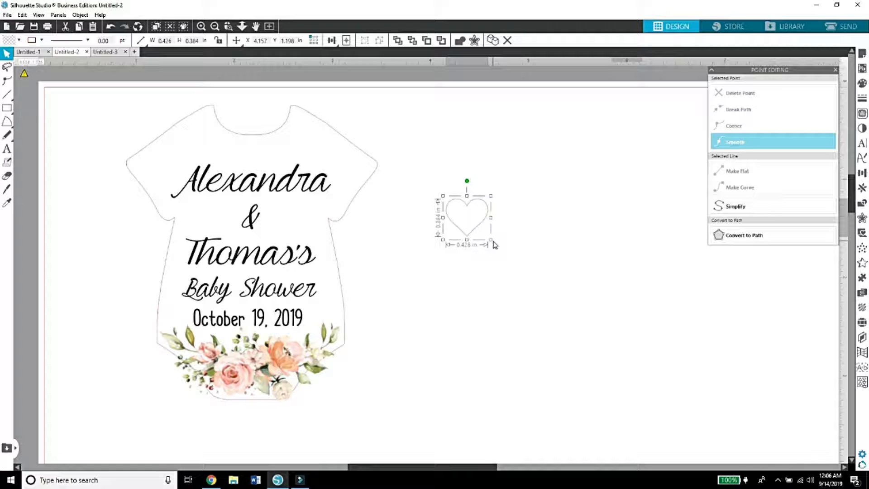
{"action": "left_click_drag", "start_coordinate": [492, 240], "coordinate": [260, 165]}
{"action": "key", "text": "ctrl+z"}
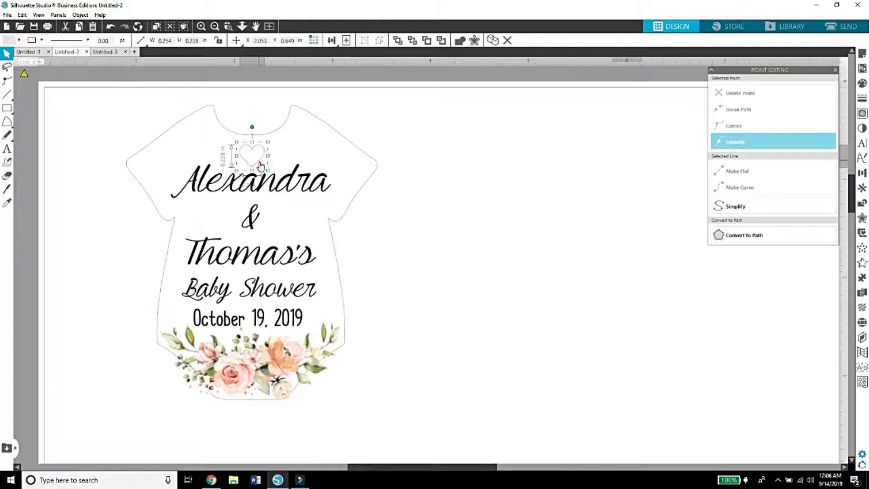
Nudge the names text down slightly to make room for the heart above it
{"action": "left_click", "coordinate": [261, 187]}
{"action": "key", "text": "Down"}
{"action": "key", "text": "Down"}
{"action": "key", "text": "Down"}
{"action": "key", "text": "Down"}
{"action": "key", "text": "Down"}
{"action": "key", "text": "Down"}
{"action": "key", "text": "Down"}
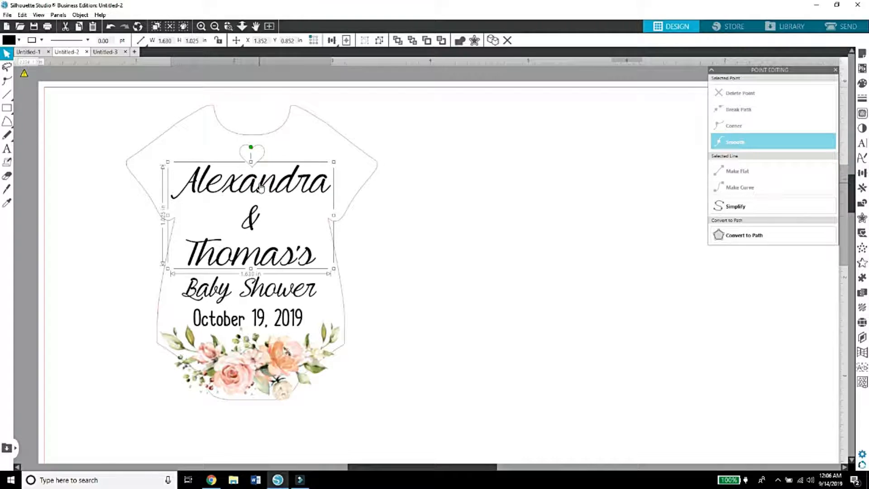
{"action": "left_click", "coordinate": [351, 219]}
Nudge the small heart down slightly so it sits between the neckline and the names
{"action": "left_click", "coordinate": [261, 170]}
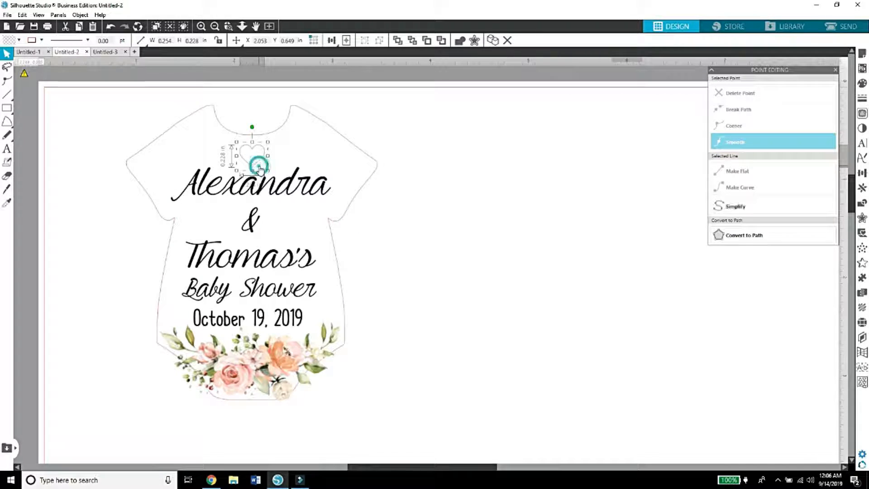
{"action": "key", "text": "Down"}
{"action": "left_click", "coordinate": [396, 242]}
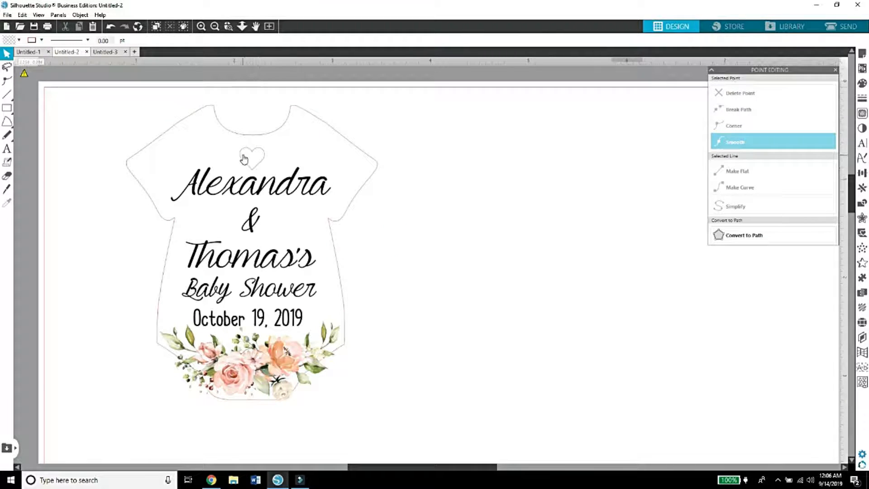
Group the small heart with the onesie outline and move the group clear of the text and flowers
{"action": "left_click", "coordinate": [134, 122]}
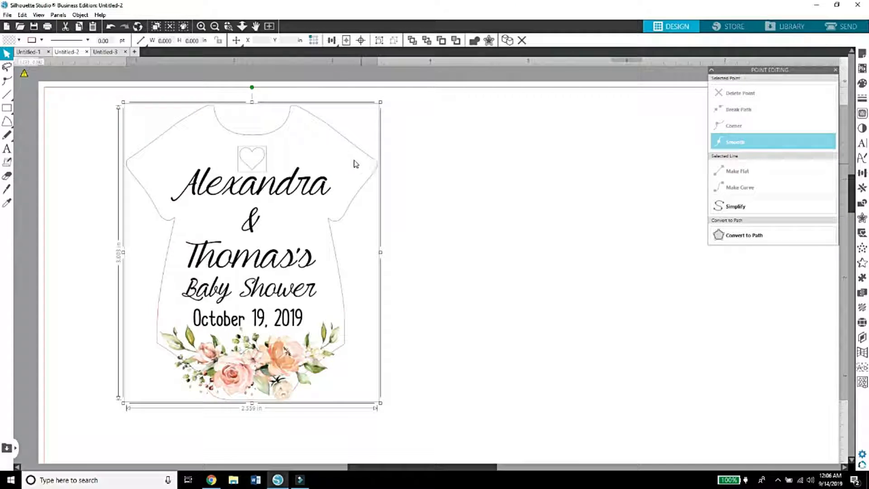
{"action": "right_click", "coordinate": [248, 158]}
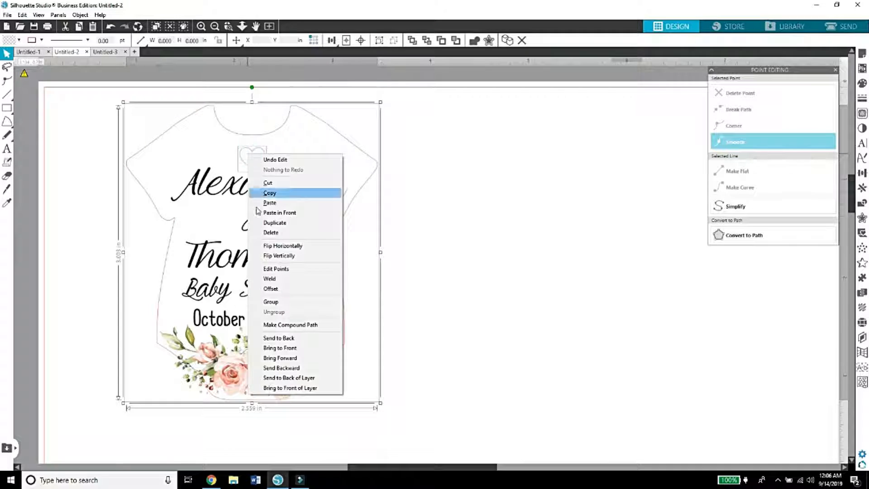
{"action": "left_click", "coordinate": [286, 302]}
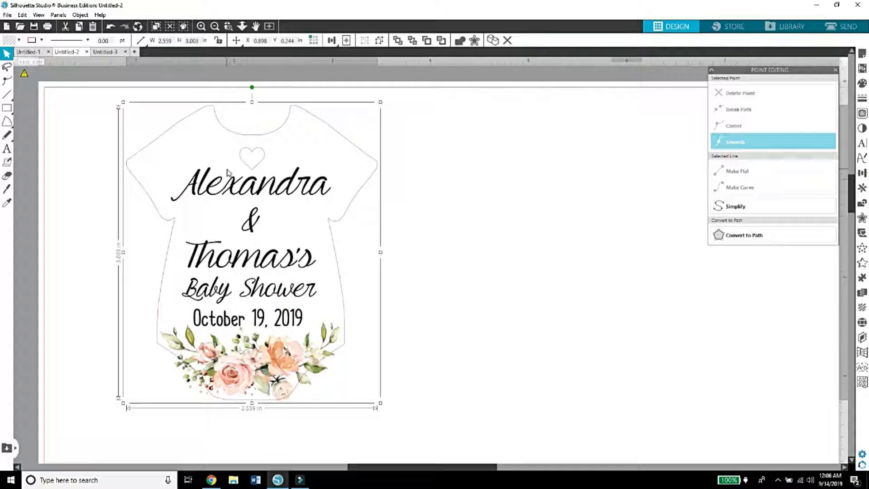
{"action": "left_click", "coordinate": [416, 147]}
{"action": "left_click_drag", "start_coordinate": [266, 137], "coordinate": [552, 113]}
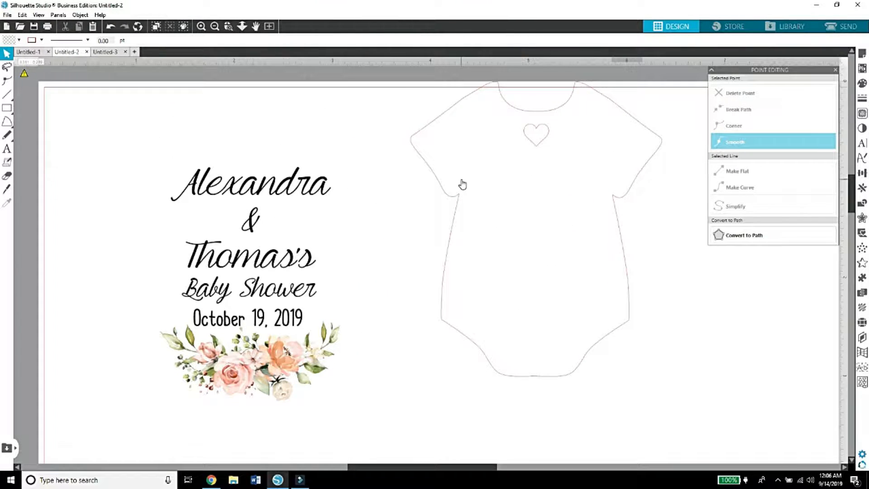
Group the names, "Baby Shower" text, date and flowers, and place the group back inside the onesie outline
{"action": "left_click_drag", "start_coordinate": [362, 383], "coordinate": [292, 299]}
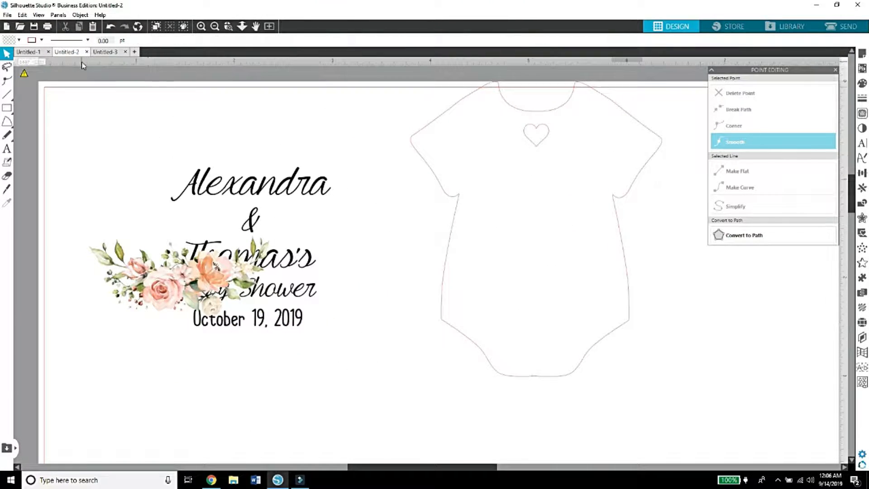
{"action": "left_click", "coordinate": [113, 27]}
{"action": "left_click_drag", "start_coordinate": [124, 164], "coordinate": [305, 345]}
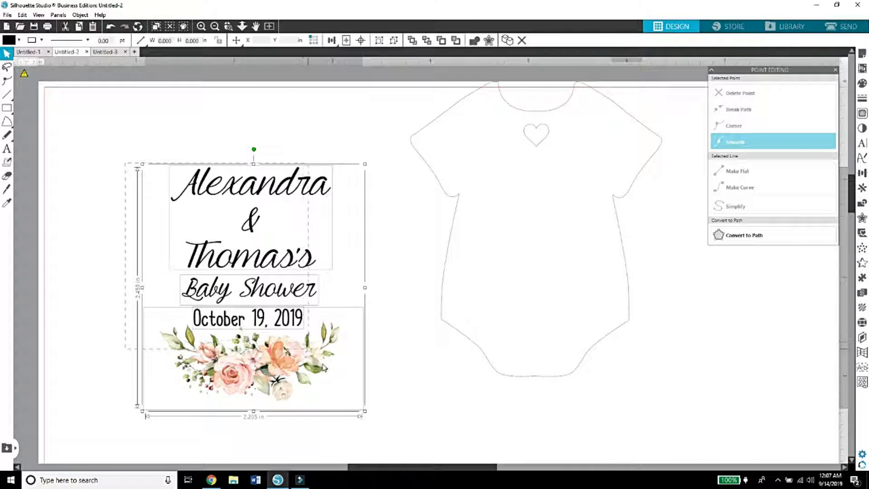
{"action": "right_click", "coordinate": [300, 366]}
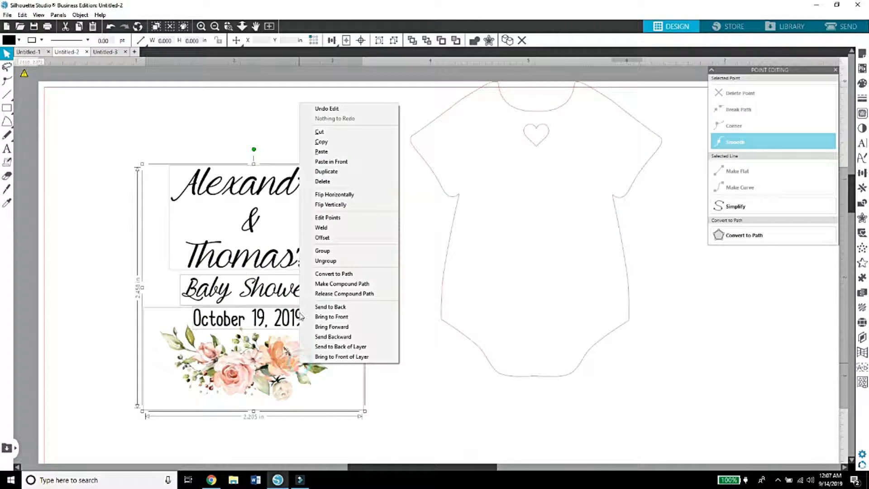
{"action": "left_click", "coordinate": [339, 254]}
{"action": "left_click_drag", "start_coordinate": [298, 322], "coordinate": [566, 299]}
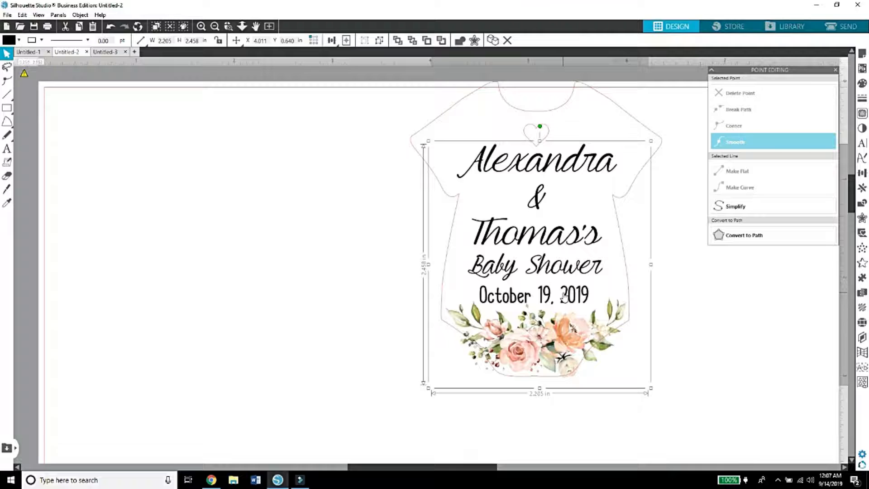
Select the outline and artwork groups together and move the onesie to the page's upper-left area
{"action": "left_click", "coordinate": [216, 26]}
{"action": "left_click_drag", "start_coordinate": [404, 313], "coordinate": [442, 276]}
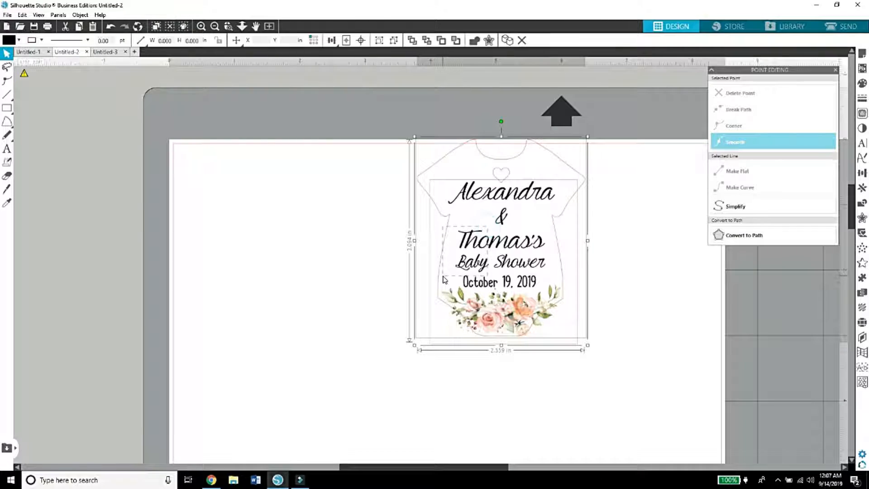
{"action": "left_click_drag", "start_coordinate": [500, 276], "coordinate": [320, 319]}
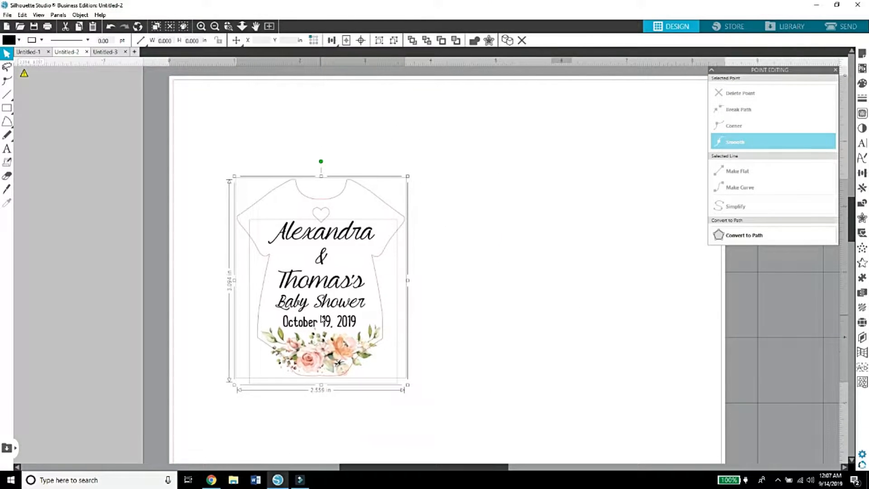
{"action": "left_click", "coordinate": [454, 329]}
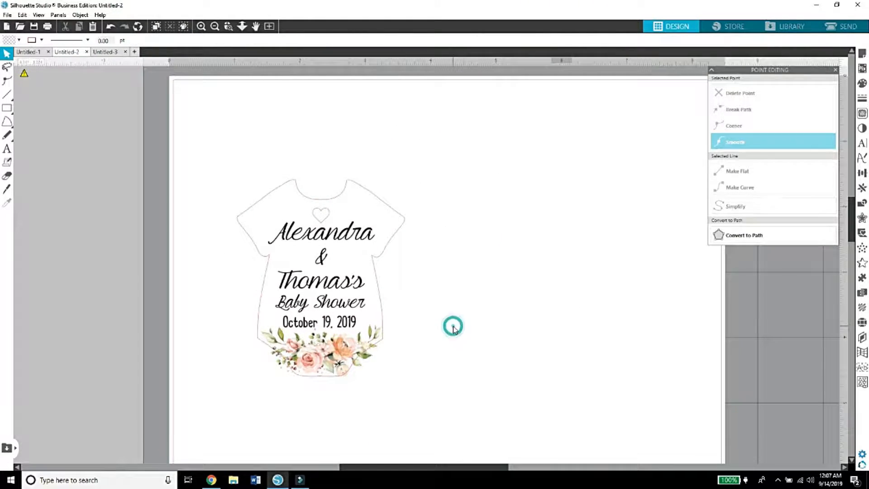
Turn on Type 1 registration marks for the page
{"action": "left_click", "coordinate": [862, 53]}
{"action": "left_click", "coordinate": [744, 82]}
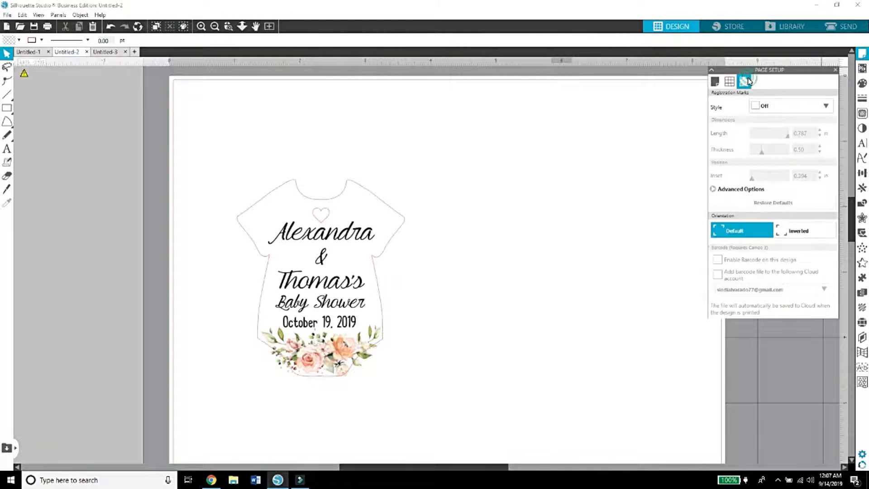
{"action": "left_click", "coordinate": [778, 107]}
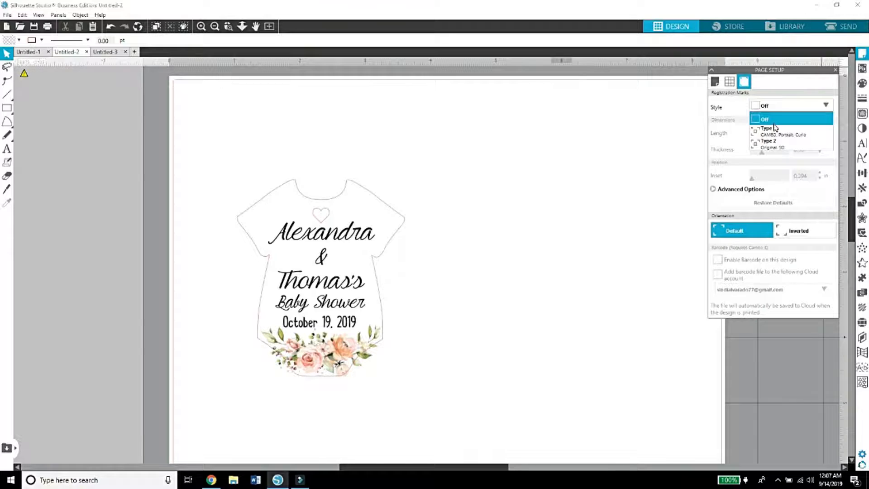
{"action": "left_click", "coordinate": [773, 126]}
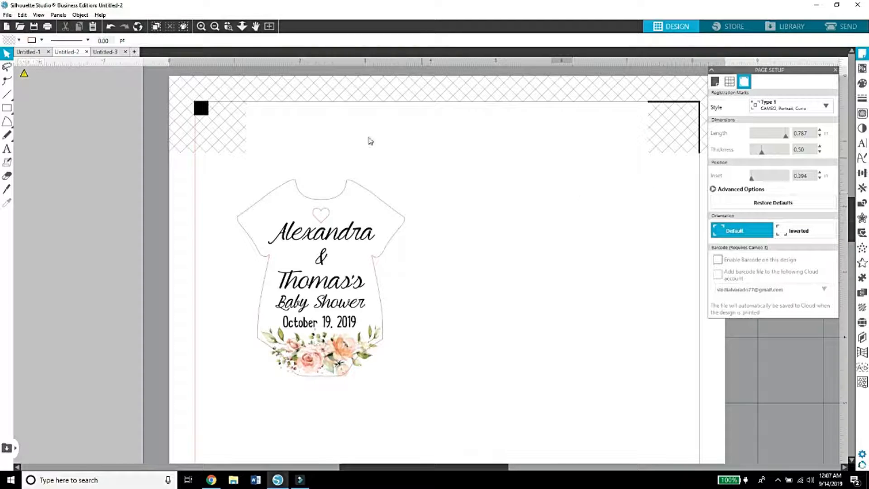
Move the complete onesie up into the page's upper-left corner, next to the square registration mark
{"action": "left_click", "coordinate": [215, 27]}
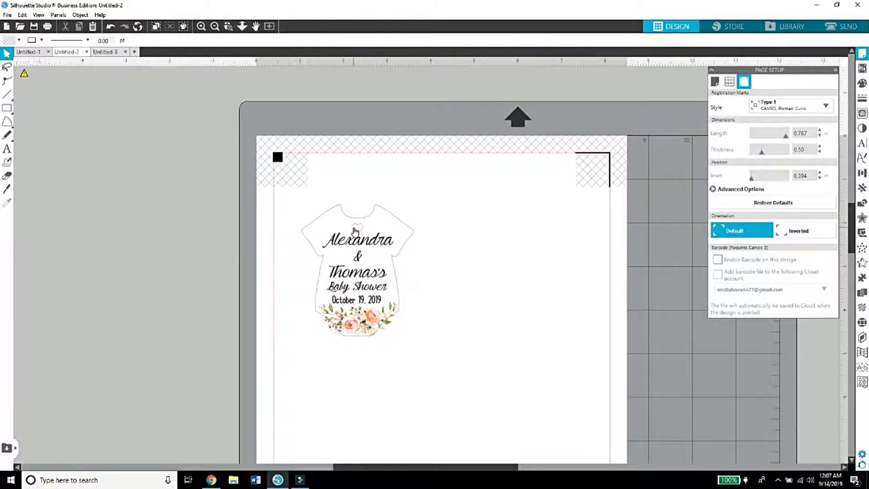
{"action": "left_click_drag", "start_coordinate": [853, 225], "coordinate": [853, 245]}
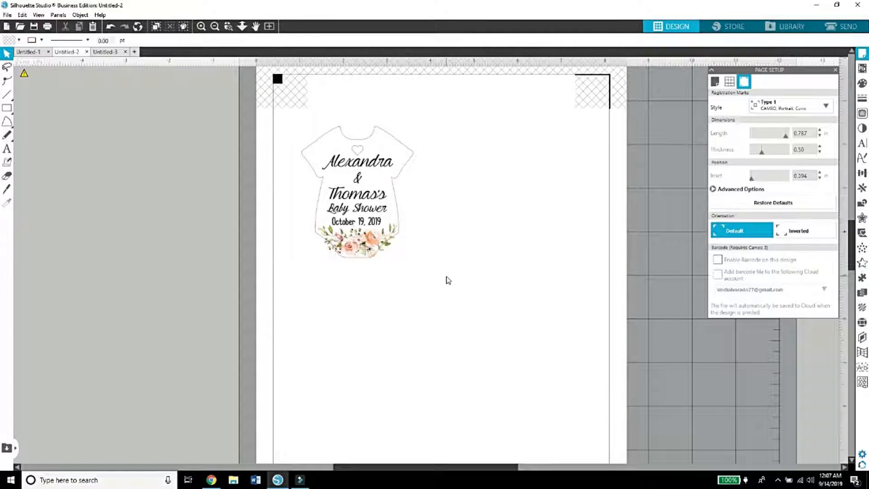
{"action": "left_click", "coordinate": [316, 198]}
{"action": "left_click_drag", "start_coordinate": [354, 199], "coordinate": [339, 162]}
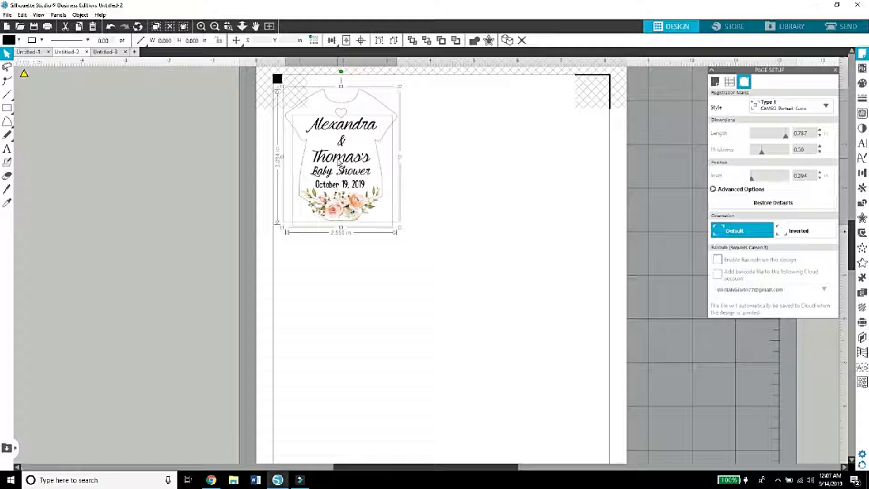
Duplicate the onesie twice and place the copies beside it to form a row of three
{"action": "right_click", "coordinate": [339, 162]}
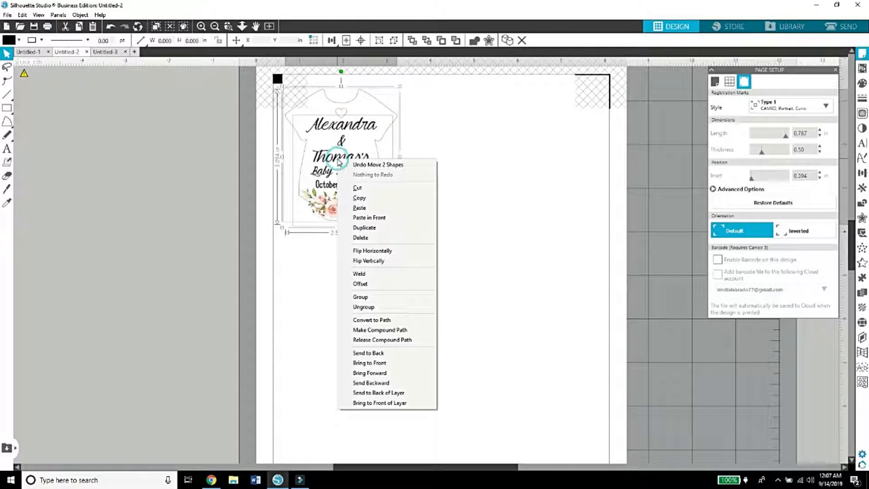
{"action": "left_click", "coordinate": [359, 228]}
{"action": "left_click_drag", "start_coordinate": [350, 193], "coordinate": [462, 194]}
{"action": "right_click", "coordinate": [459, 193]}
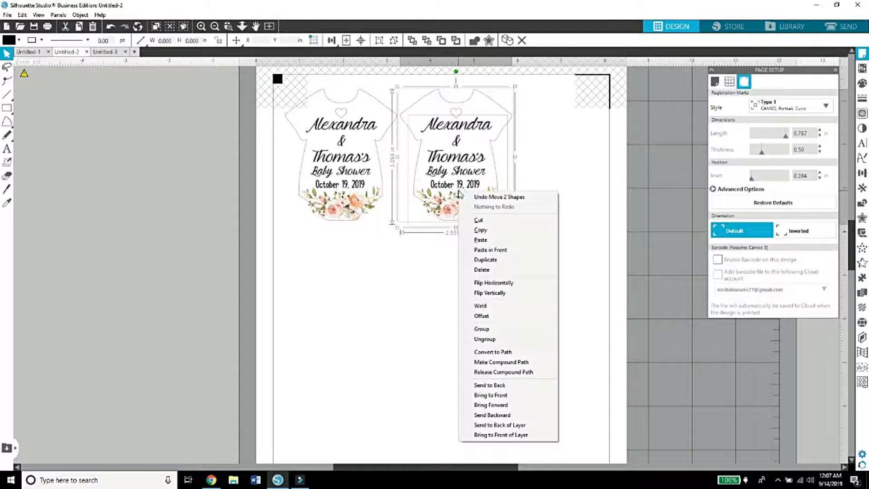
{"action": "left_click", "coordinate": [499, 262]}
{"action": "left_click_drag", "start_coordinate": [475, 206], "coordinate": [579, 202]}
Select all three onesies and nudge the row left until the first one meets the cut border
{"action": "left_click_drag", "start_coordinate": [556, 257], "coordinate": [359, 175]}
{"action": "key", "text": "Left"}
{"action": "key", "text": "Left"}
{"action": "key", "text": "Left"}
{"action": "key", "text": "Left"}
{"action": "key", "text": "Left"}
{"action": "key", "text": "Left"}
{"action": "key", "text": "Left"}
{"action": "key", "text": "Left"}
{"action": "key", "text": "Left"}
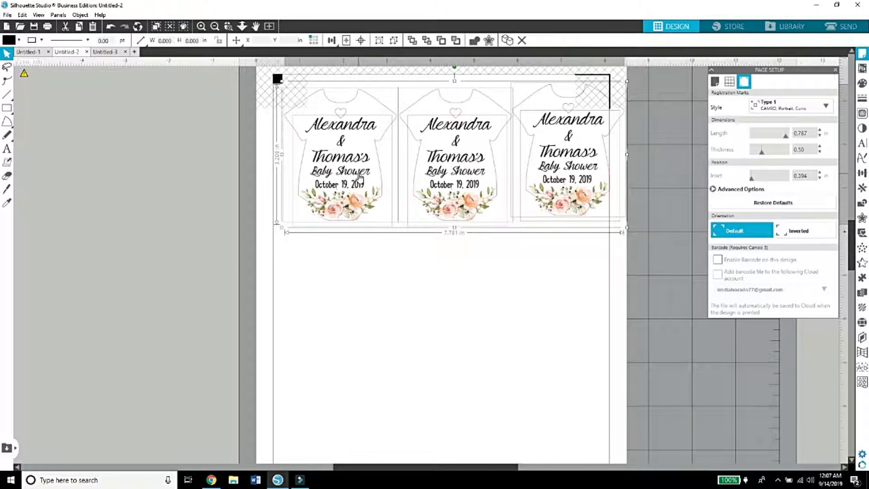
{"action": "key", "text": "Left"}
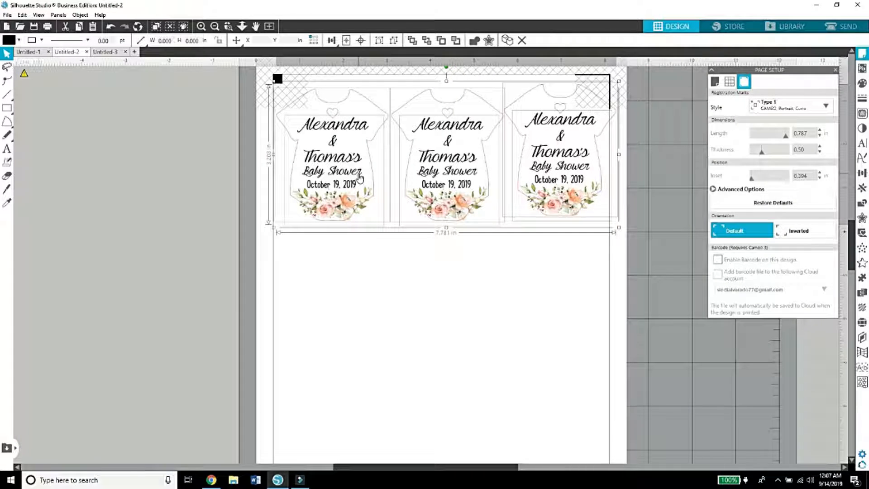
{"action": "left_click", "coordinate": [384, 277]}
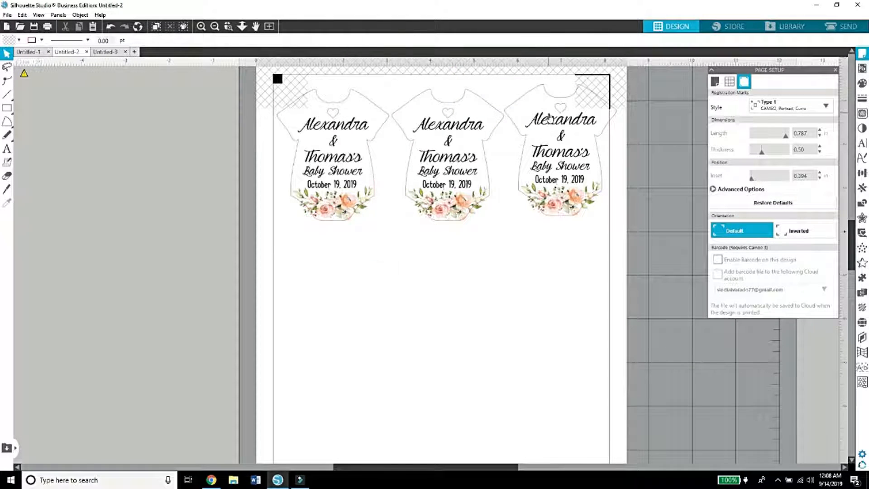
Rotate the middle onesie 180° so it is upside down and set it back between the other two
{"action": "left_click", "coordinate": [452, 246]}
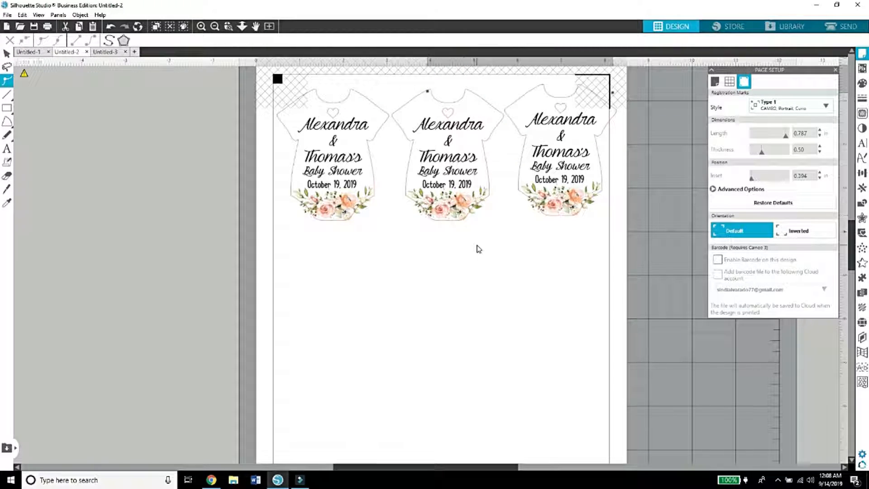
{"action": "left_click", "coordinate": [464, 242]}
{"action": "left_click", "coordinate": [449, 267]}
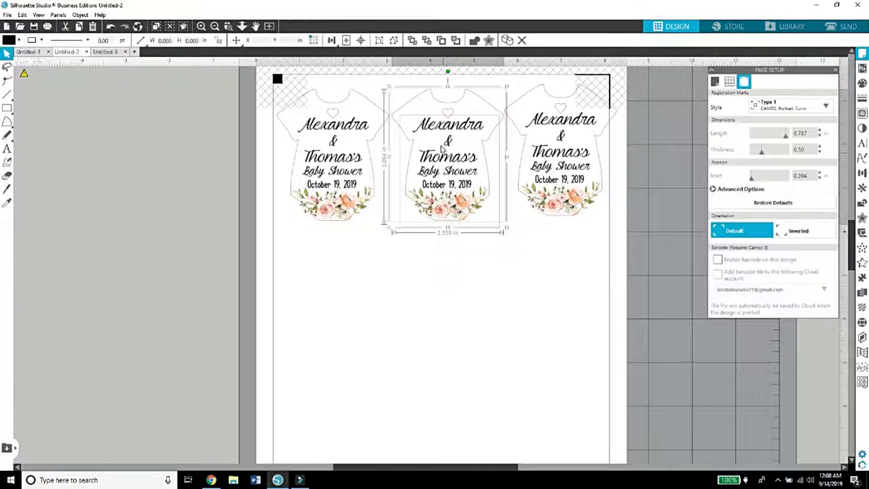
{"action": "left_click_drag", "start_coordinate": [448, 72], "coordinate": [457, 242]}
{"action": "left_click_drag", "start_coordinate": [452, 189], "coordinate": [448, 190]}
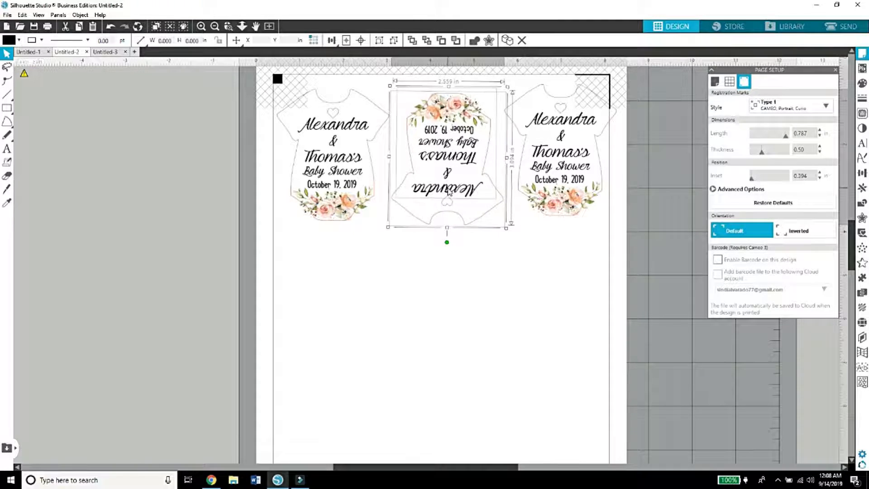
Nudge the upside-down middle onesie left to nest it closer to the first onesie
{"action": "key", "text": "Left"}
{"action": "key", "text": "Left"}
{"action": "key", "text": "Left"}
{"action": "key", "text": "Left"}
{"action": "key", "text": "Left"}
{"action": "key", "text": "Left"}
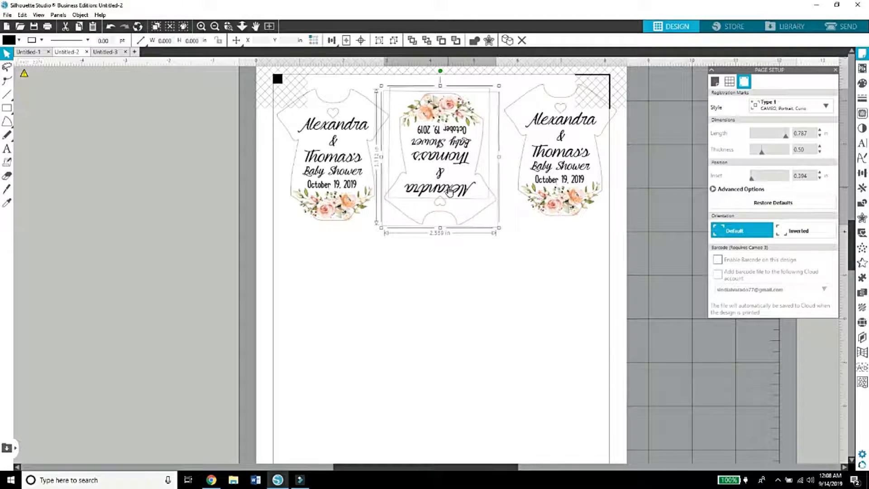
Tighten the row by nudging the middle onesie slightly left and the third onesie left beside it and slightly down
{"action": "key", "text": "Left"}
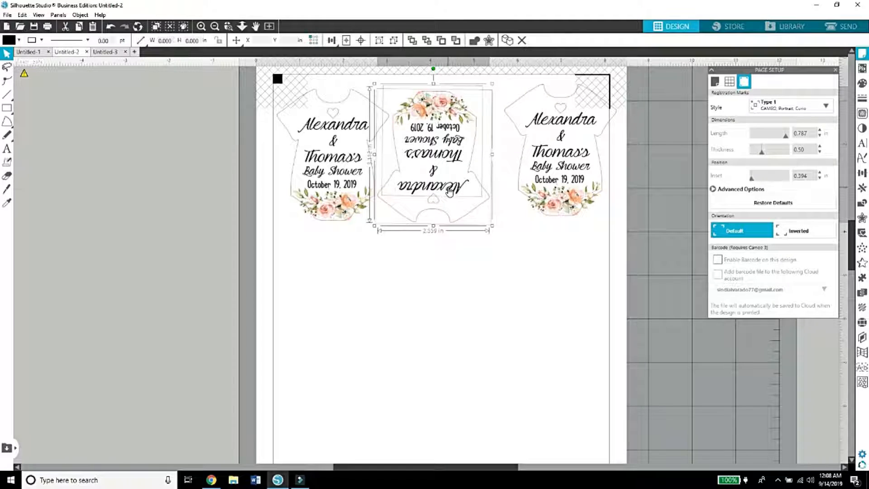
{"action": "left_click_drag", "start_coordinate": [529, 192], "coordinate": [530, 186]}
{"action": "key", "text": "Left"}
{"action": "key", "text": "Left"}
{"action": "key", "text": "Left"}
{"action": "key", "text": "Left"}
{"action": "key", "text": "Left"}
{"action": "key", "text": "Left"}
{"action": "key", "text": "Left"}
{"action": "key", "text": "Left"}
{"action": "key", "text": "Left"}
{"action": "key", "text": "Left"}
{"action": "key", "text": "Left"}
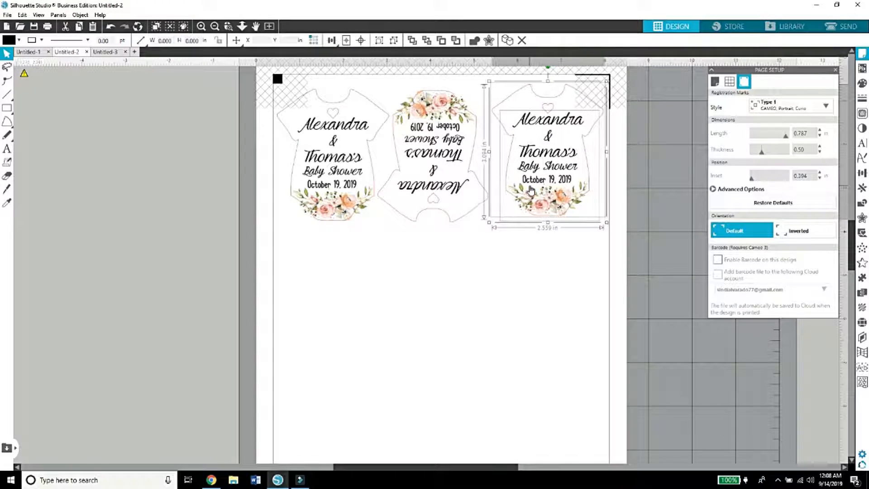
{"action": "key", "text": "Down"}
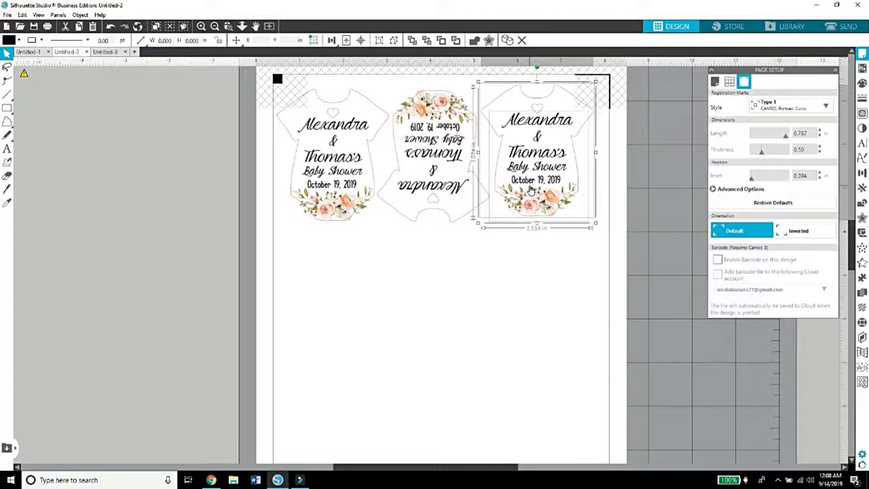
Select all three onesies and move the row slightly right and down to centre it within the cut border
{"action": "left_click", "coordinate": [528, 259]}
{"action": "left_click_drag", "start_coordinate": [571, 239], "coordinate": [348, 147]}
{"action": "left_click", "coordinate": [348, 148]}
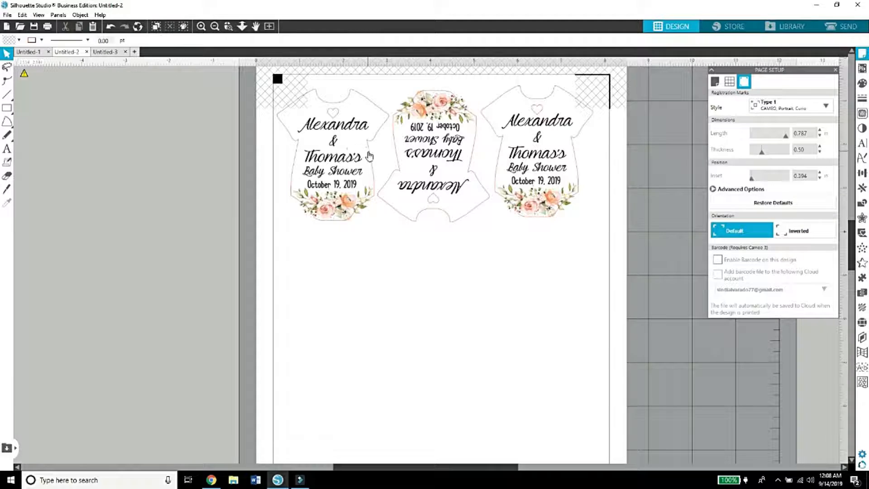
{"action": "left_click_drag", "start_coordinate": [596, 249], "coordinate": [355, 179]}
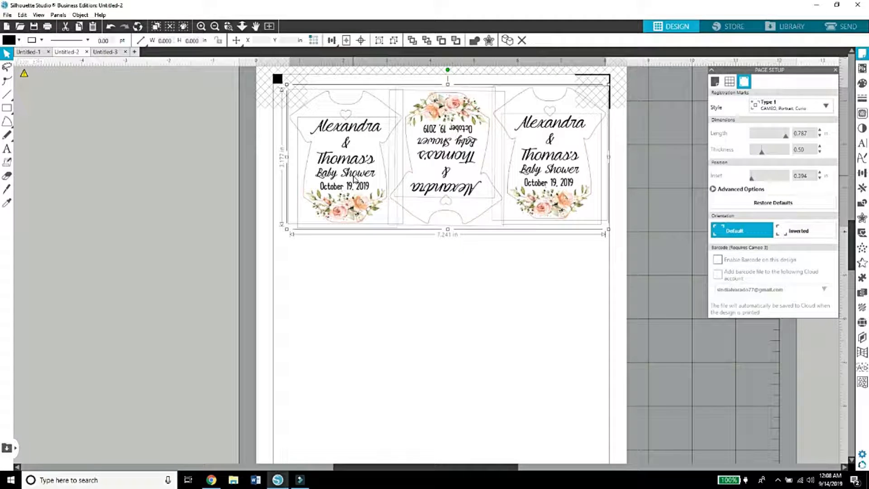
Duplicate the row of three onesies and place the copy directly below as a second row
{"action": "right_click", "coordinate": [354, 179]}
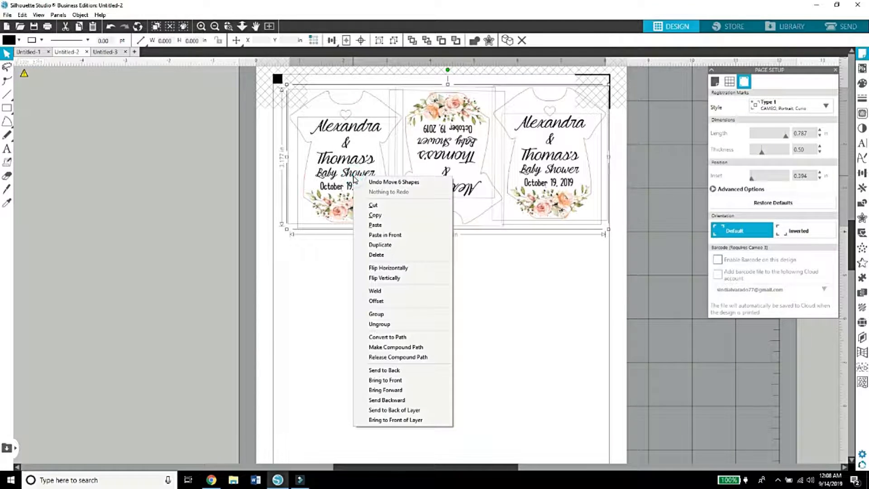
{"action": "left_click", "coordinate": [370, 245]}
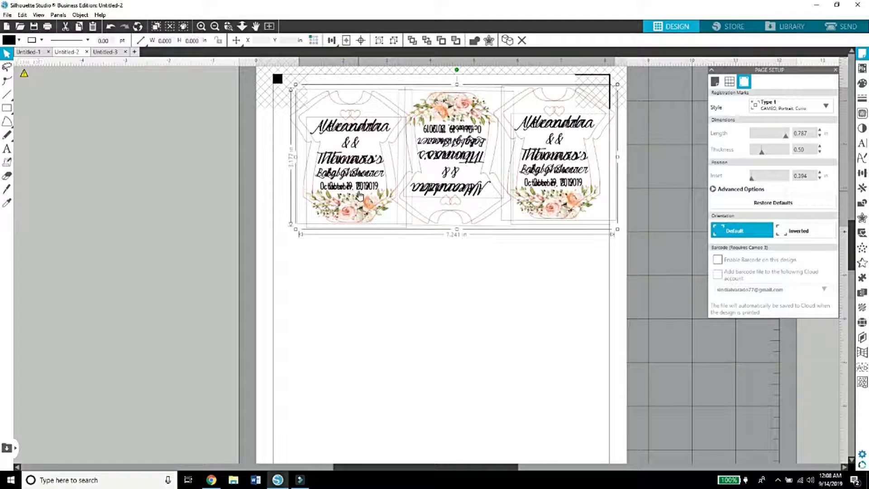
{"action": "left_click_drag", "start_coordinate": [359, 217], "coordinate": [348, 334]}
{"action": "right_click", "coordinate": [348, 334]}
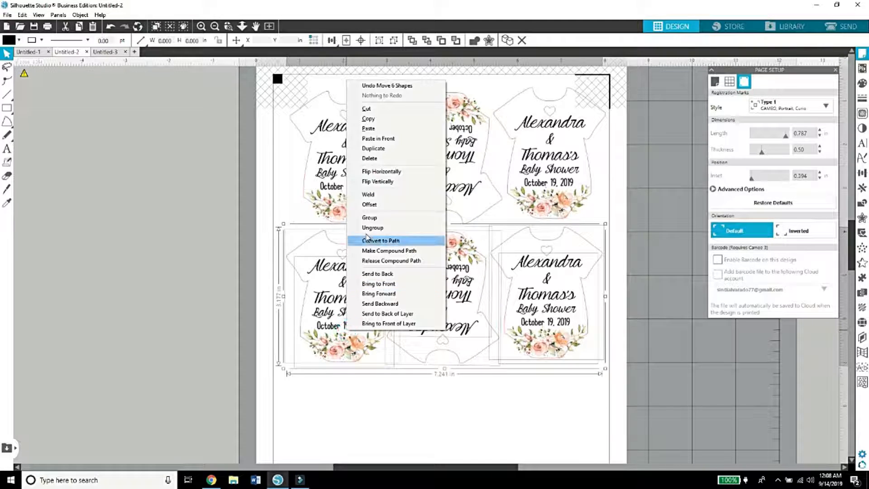
{"action": "left_click", "coordinate": [374, 158]}
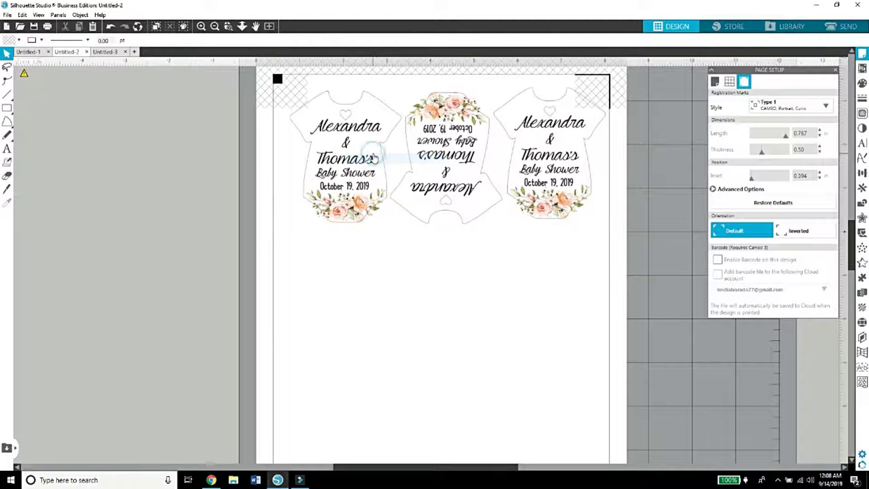
{"action": "left_click", "coordinate": [110, 27]}
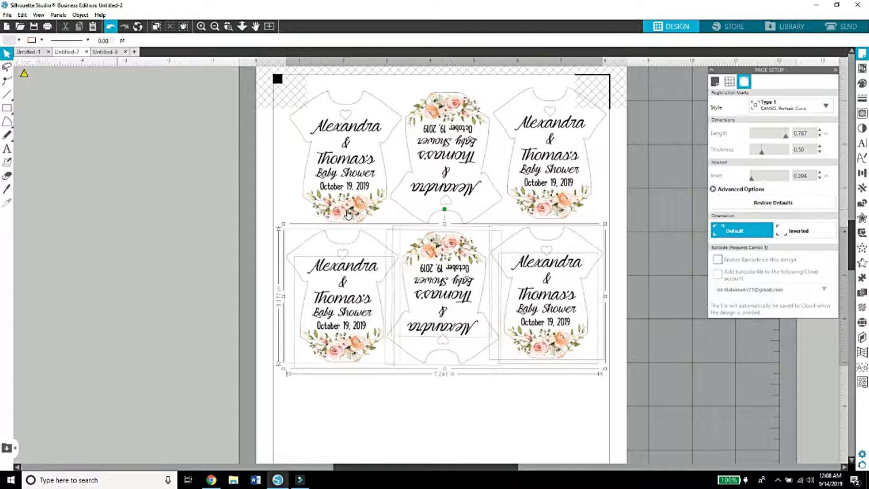
{"action": "right_click", "coordinate": [367, 300]}
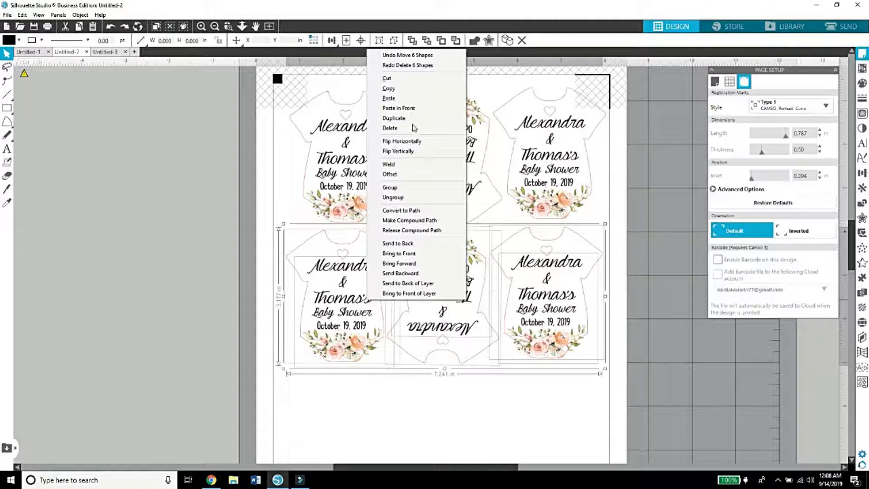
{"action": "left_click", "coordinate": [376, 127]}
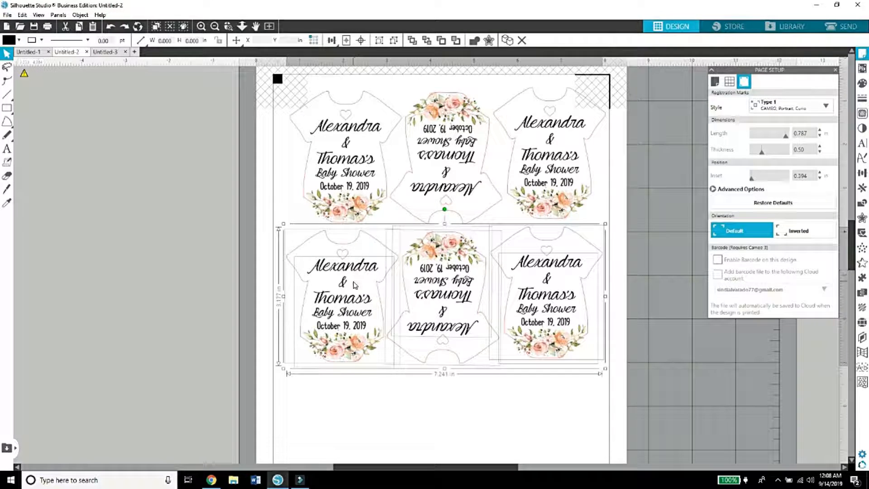
Duplicate the second row of onesies and place the copy below it as a third row inside the cut border
{"action": "right_click", "coordinate": [355, 284]}
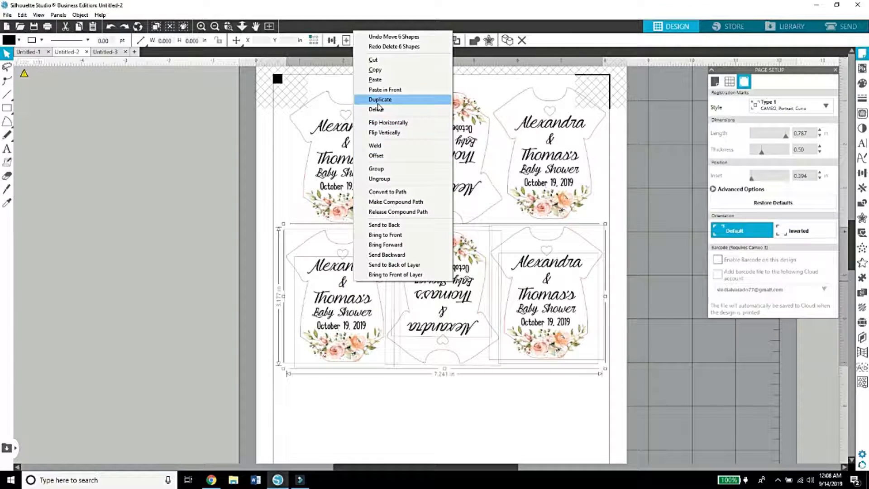
{"action": "left_click", "coordinate": [378, 100]}
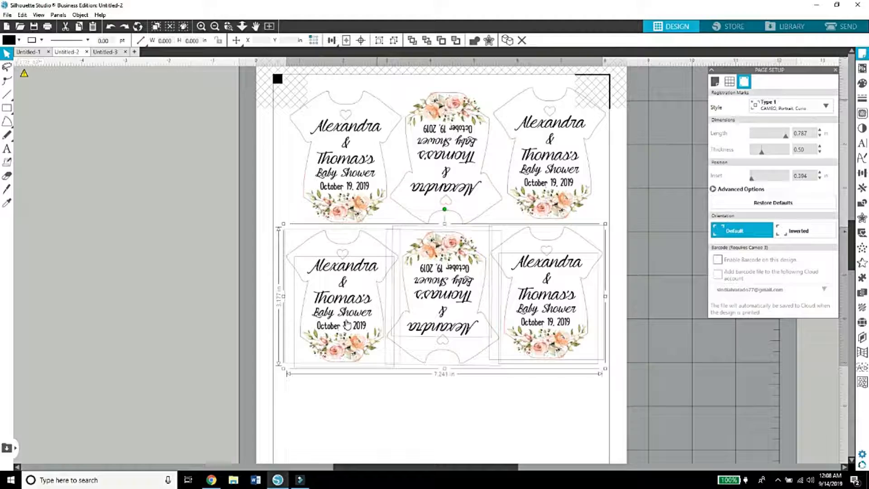
{"action": "left_click_drag", "start_coordinate": [351, 346], "coordinate": [337, 404]}
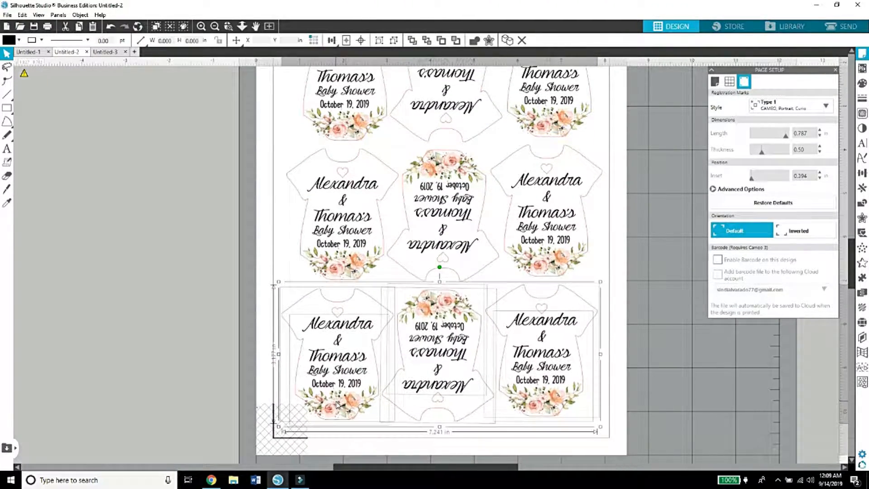
{"action": "left_click", "coordinate": [220, 384]}
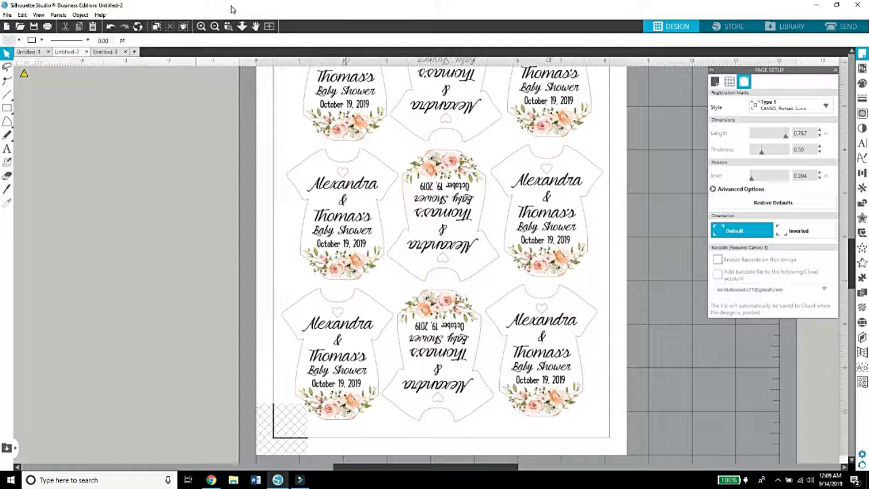
Print one copy of the current page of onesie tags on the Canon MF632C/634C UFR II printer
{"action": "left_click", "coordinate": [217, 26]}
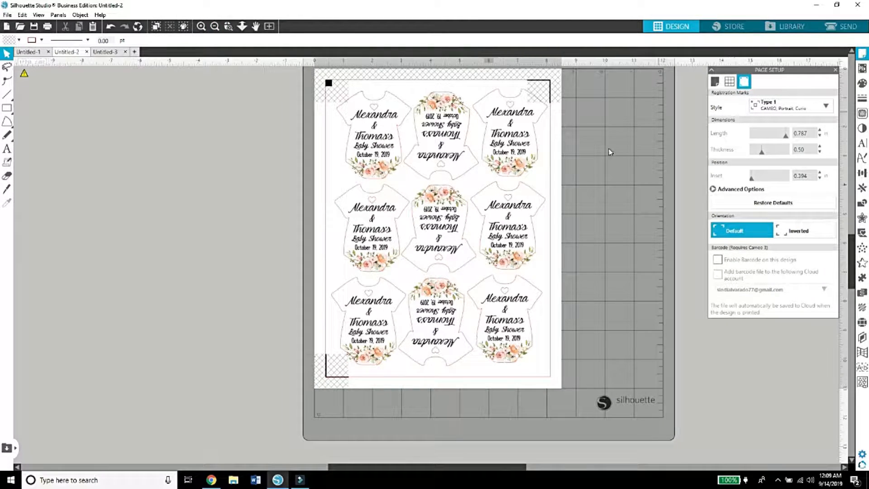
{"action": "left_click", "coordinate": [51, 28]}
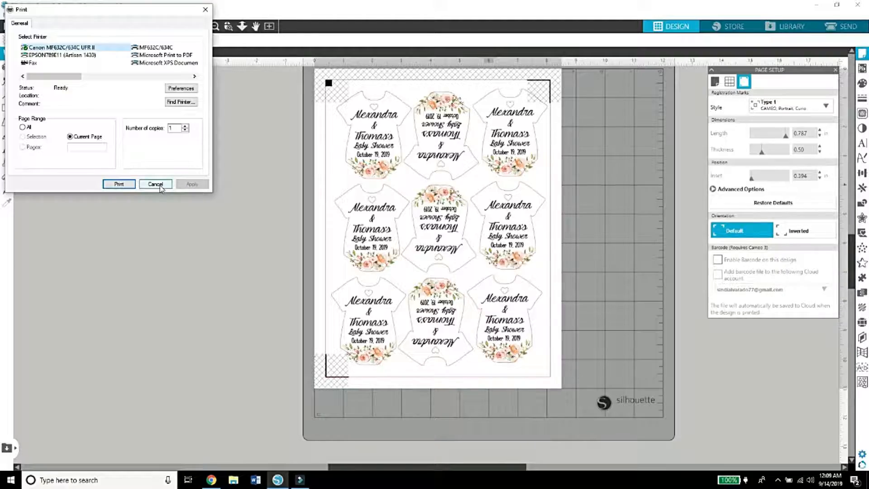
{"action": "left_click", "coordinate": [119, 183]}
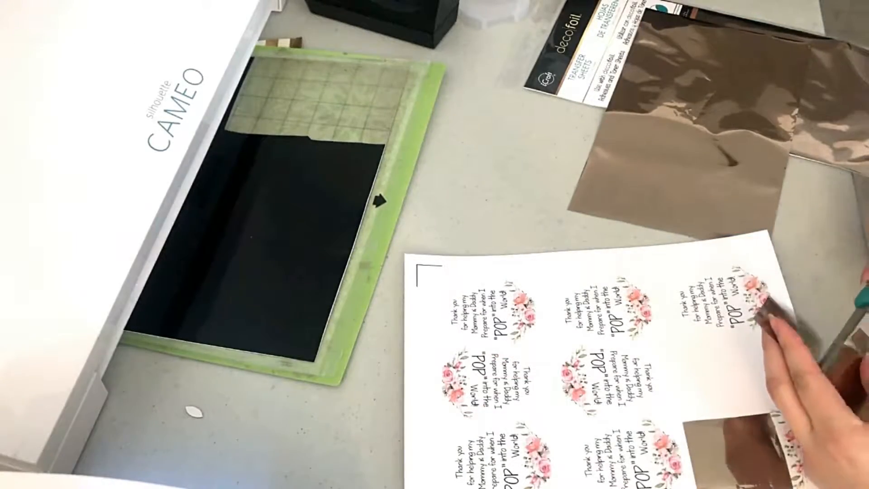